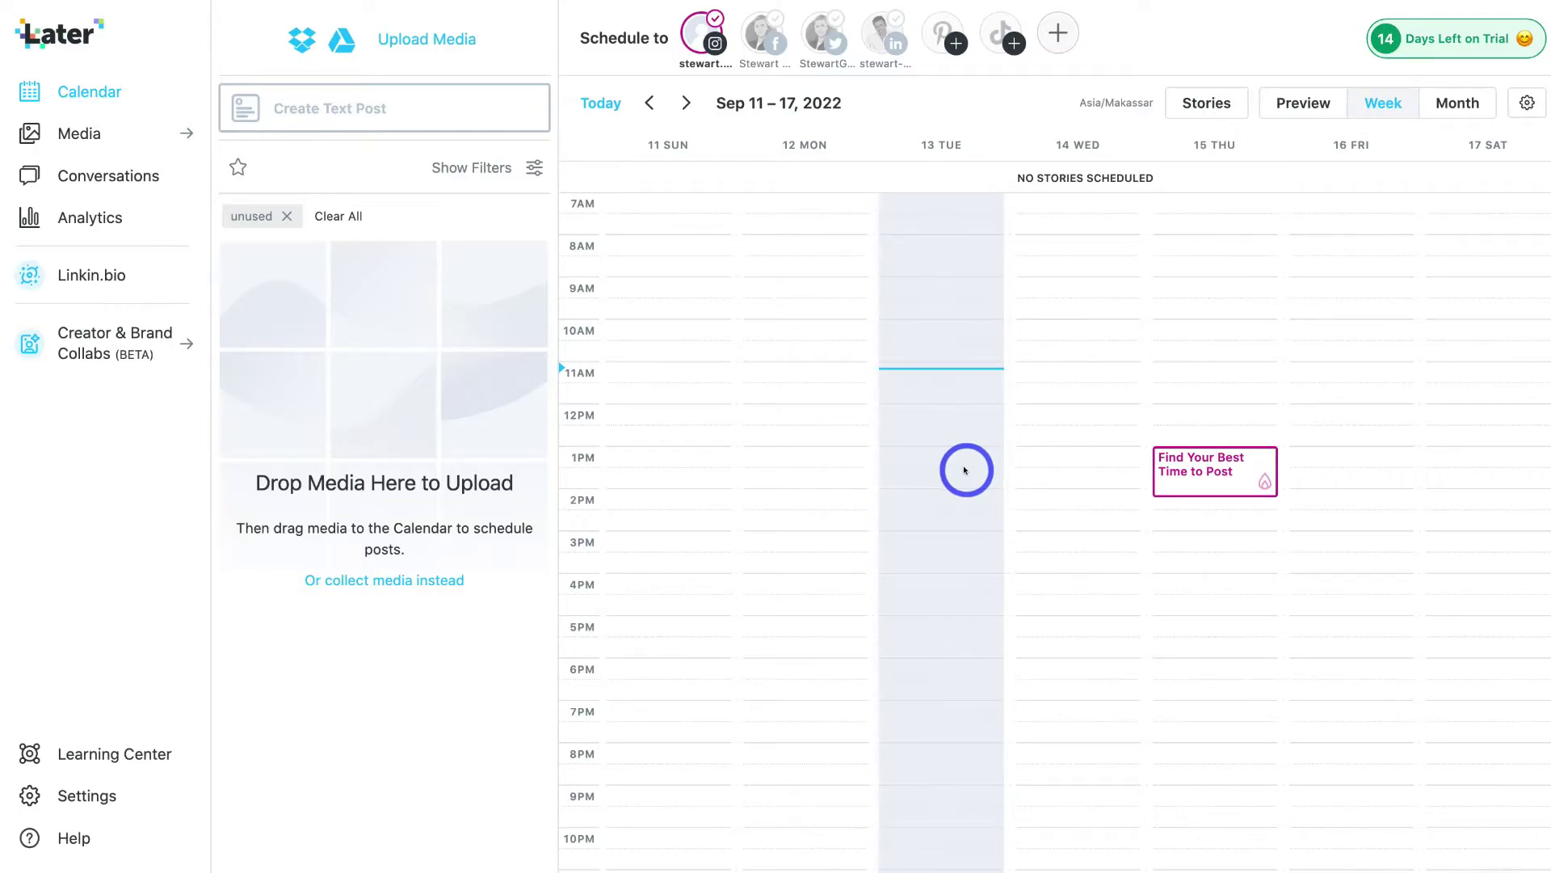
Inspect the Instagram, Facebook and LinkedIn profile avatars at the top of the calendar.
mouse_move(707, 38)
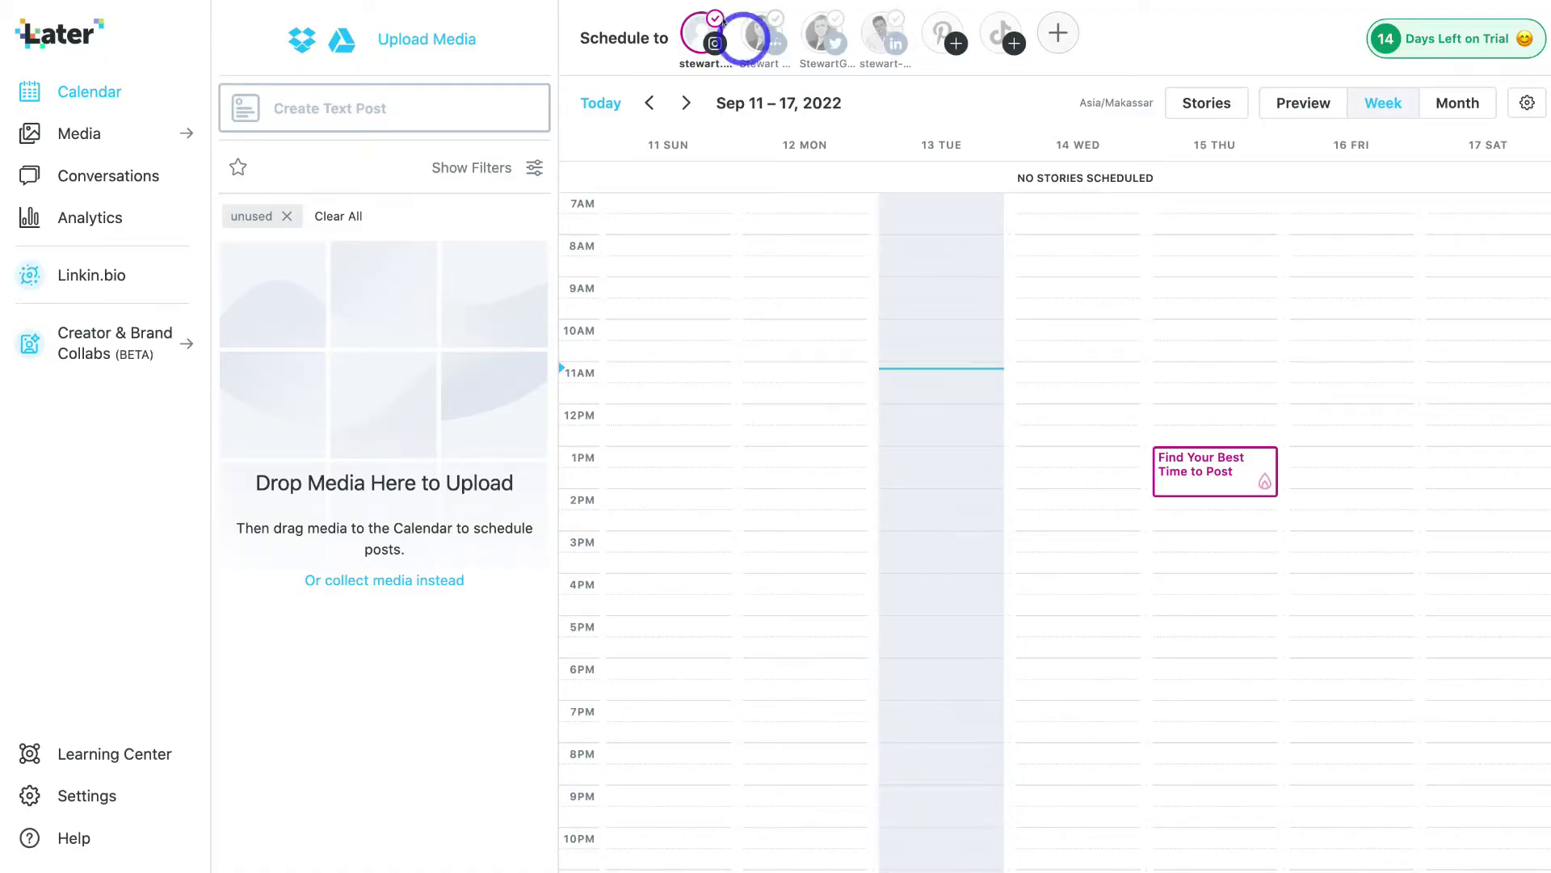
mouse_move(761, 37)
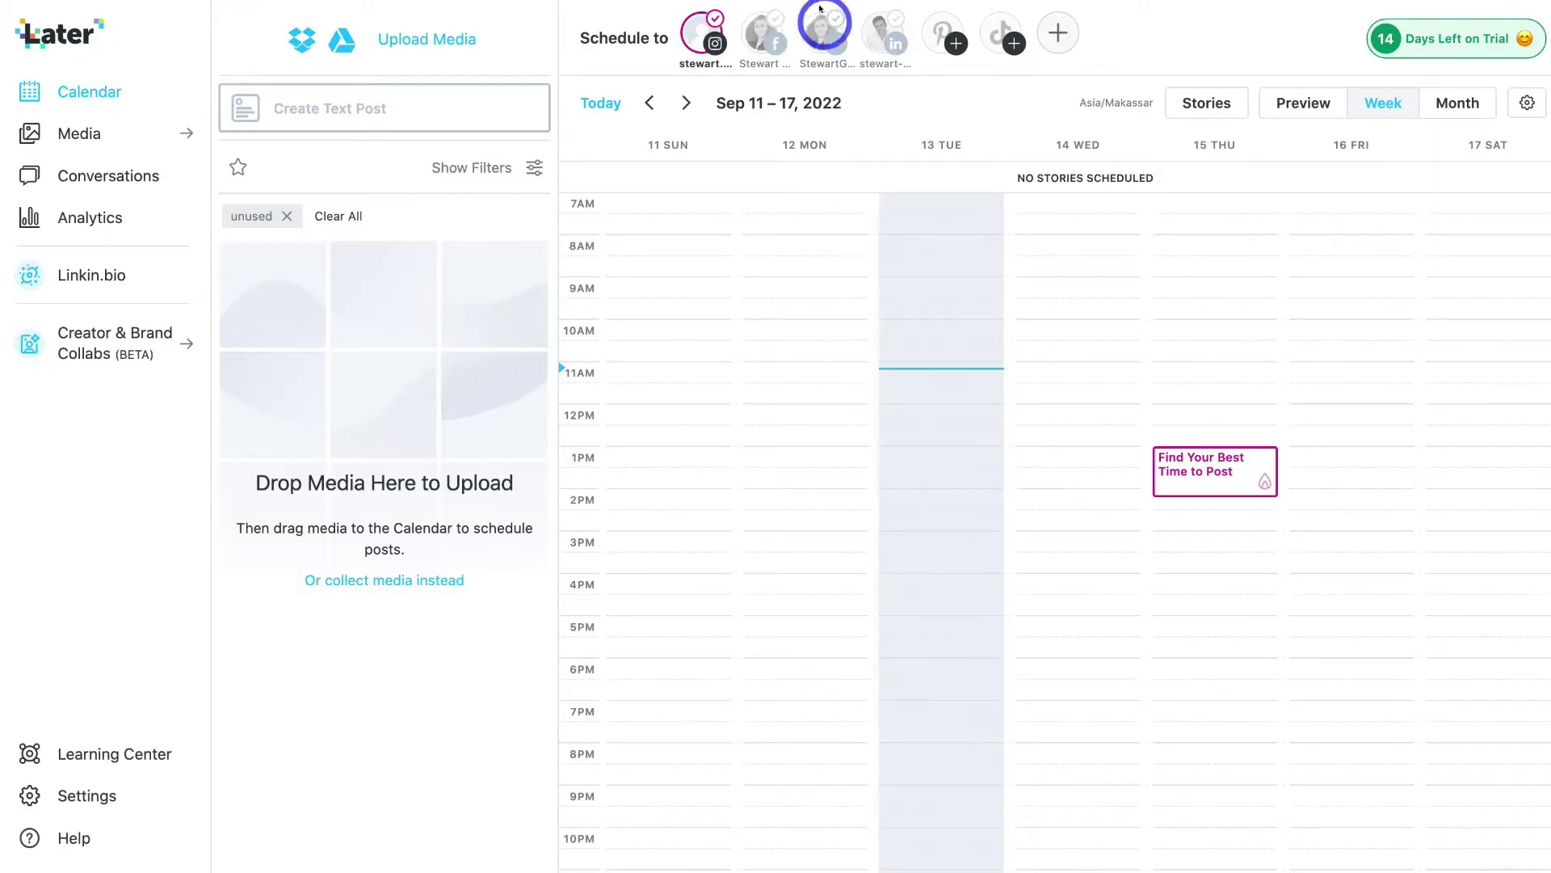
mouse_move(878, 32)
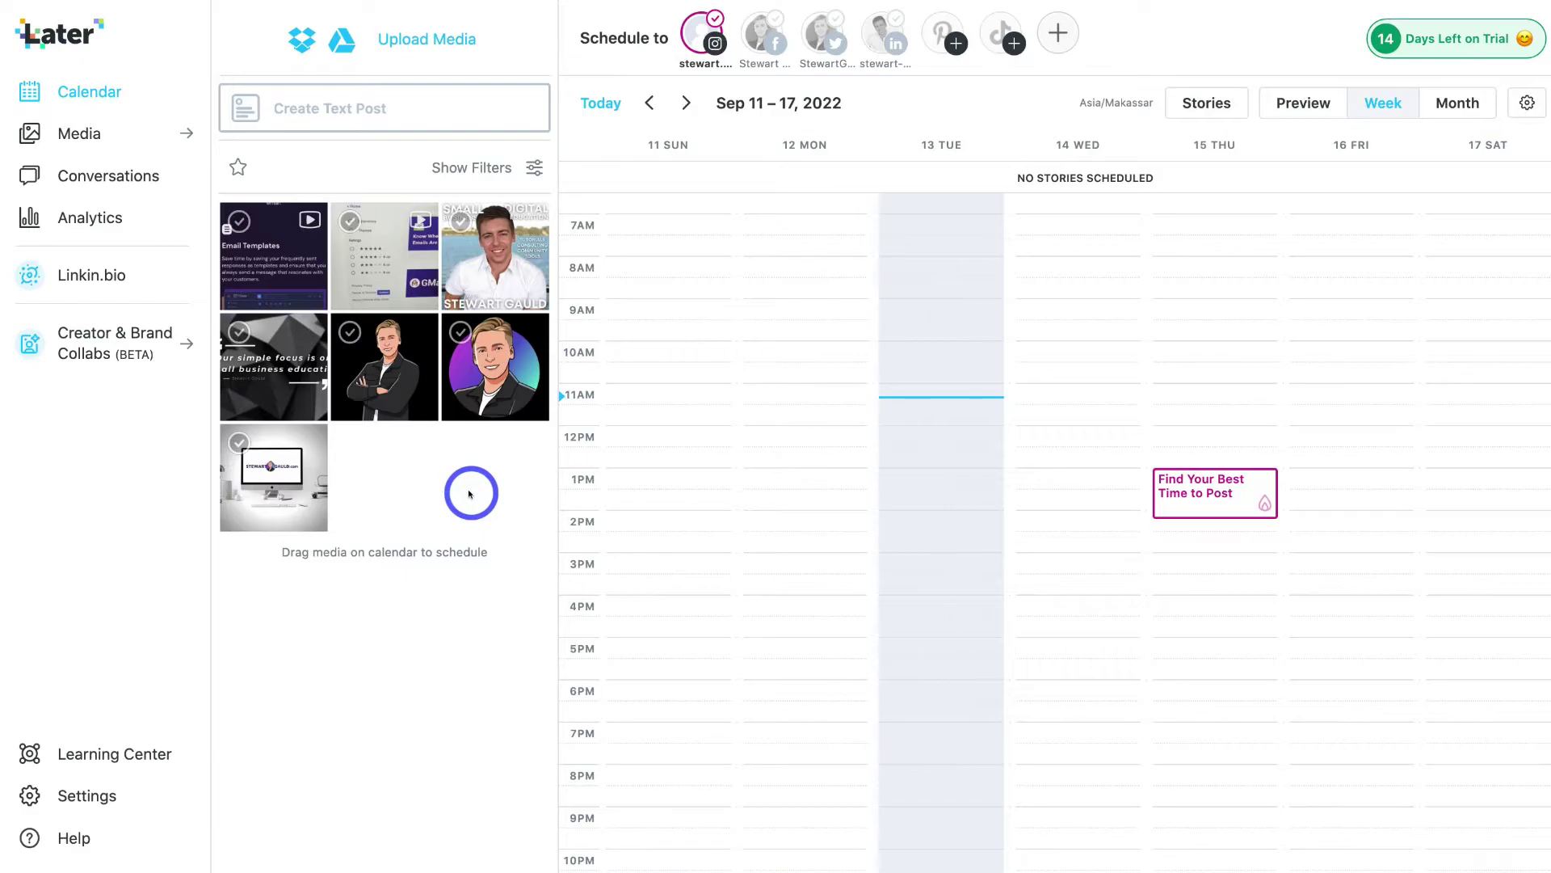
left_click(456, 172)
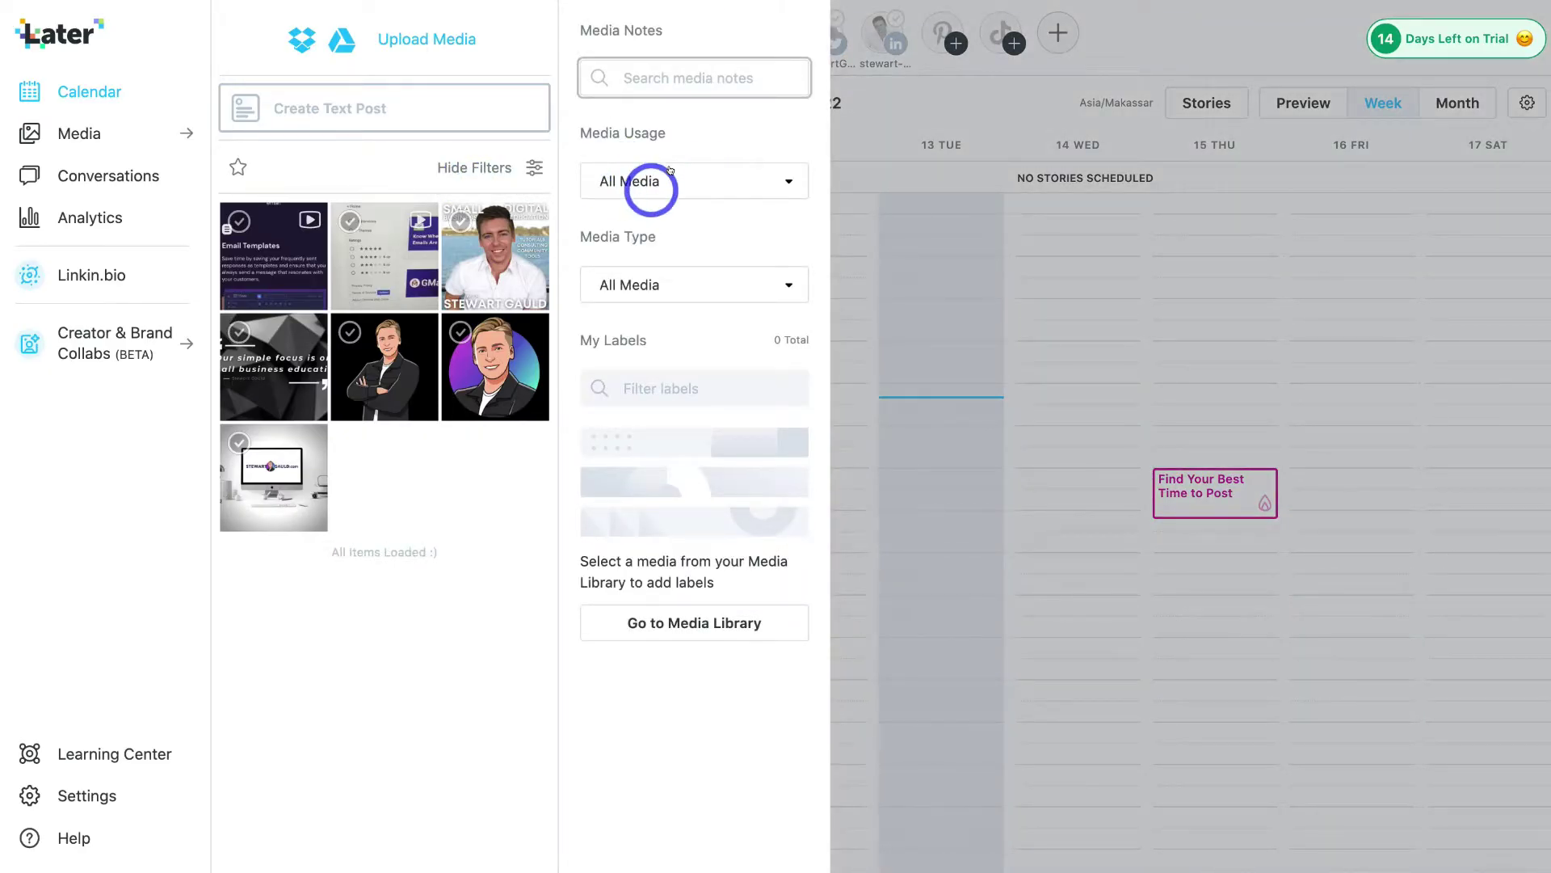
left_click(750, 186)
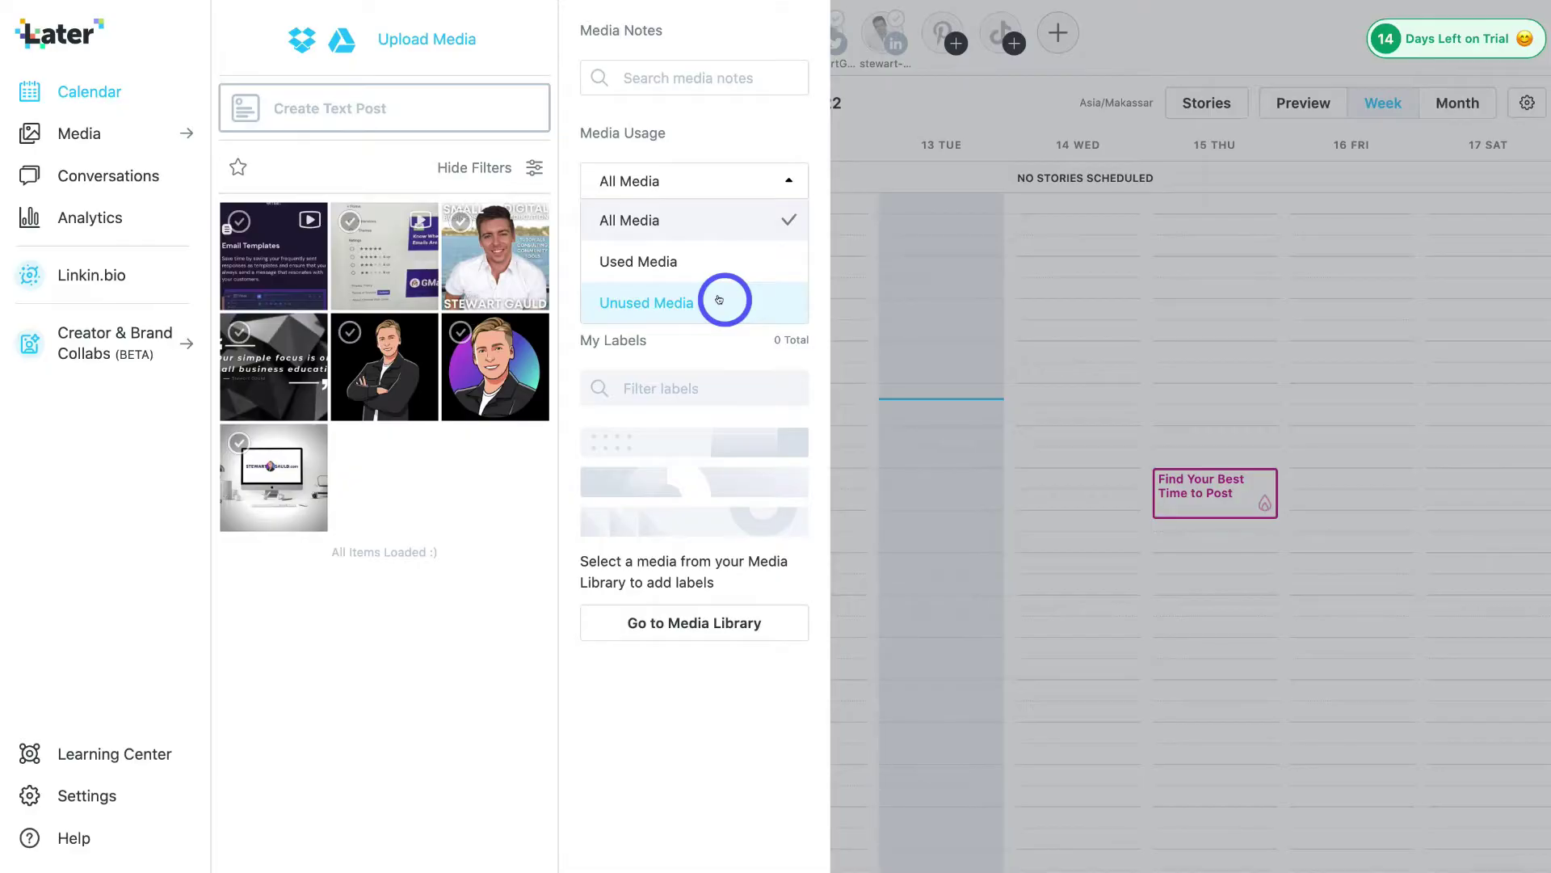
left_click(462, 166)
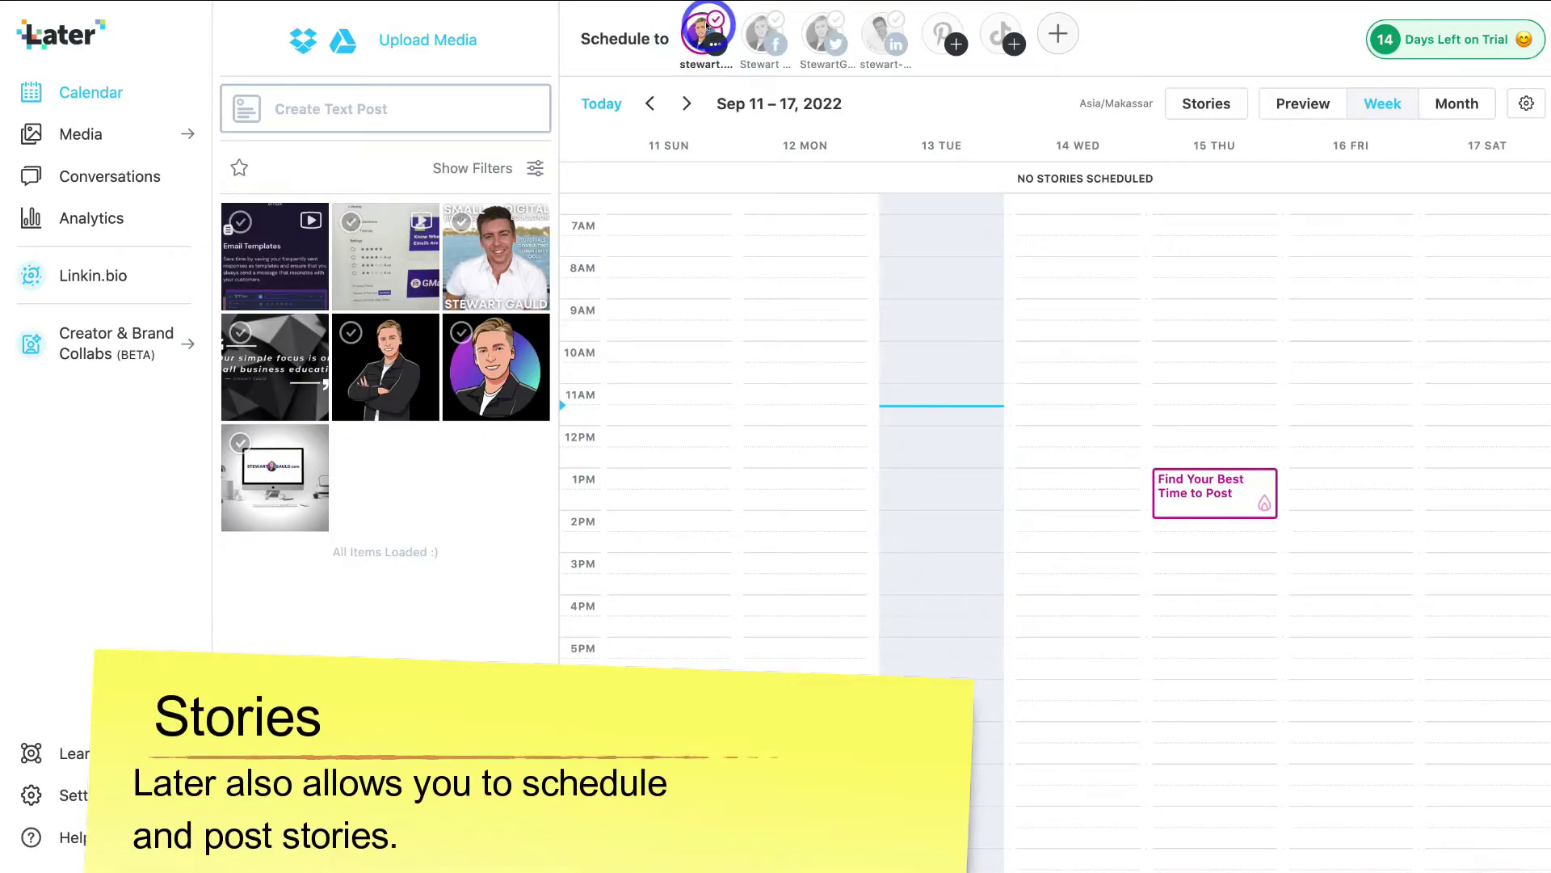
Add Facebook and LinkedIn as post targets, then select and deselect three media images.
left_click(767, 19)
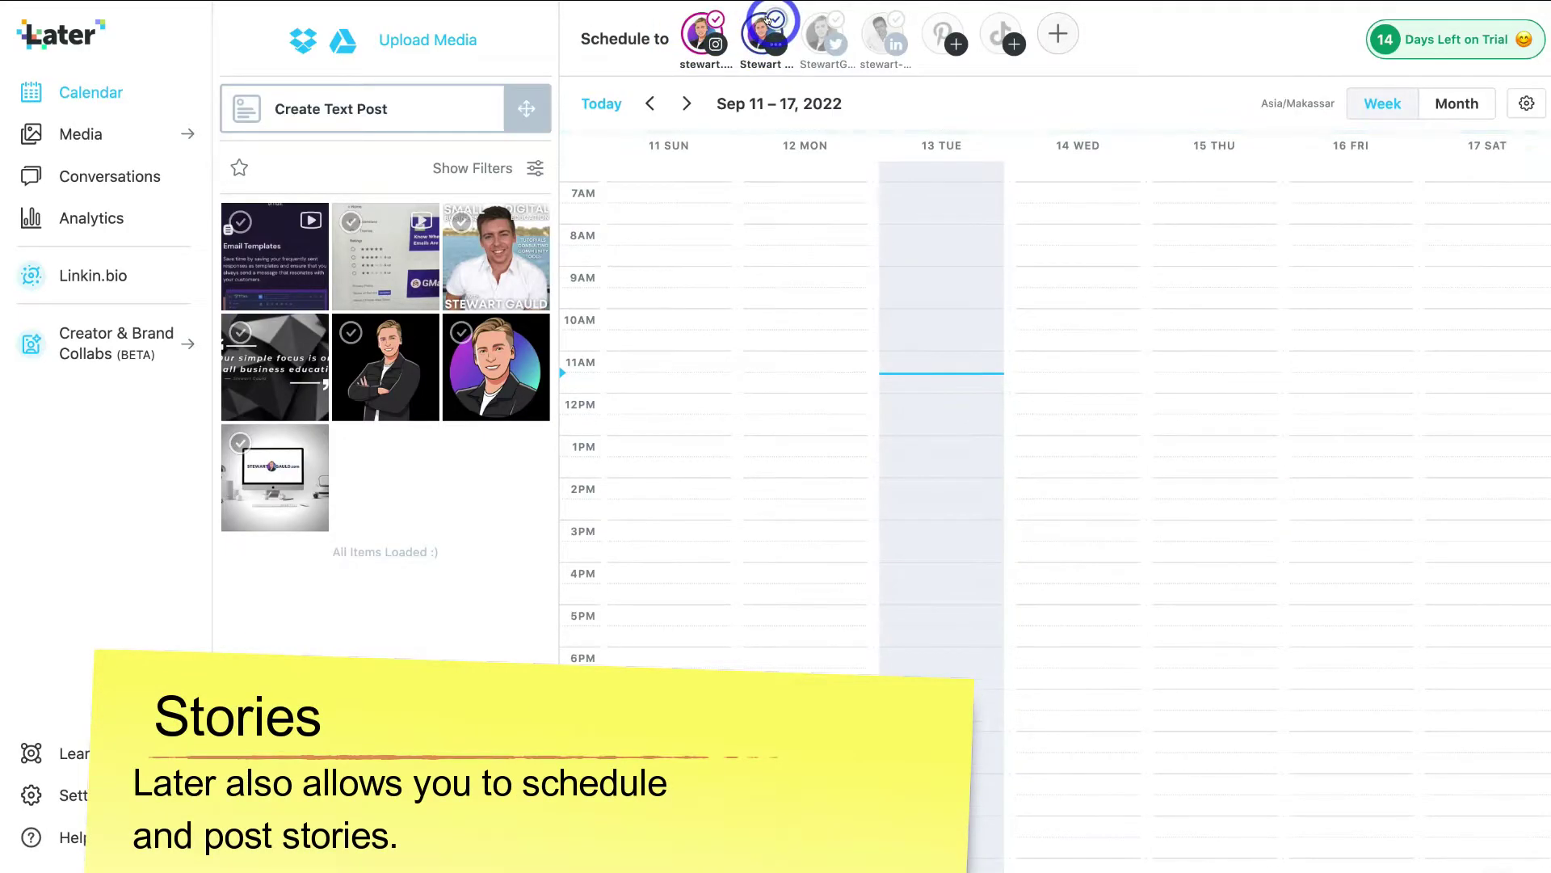
left_click(882, 19)
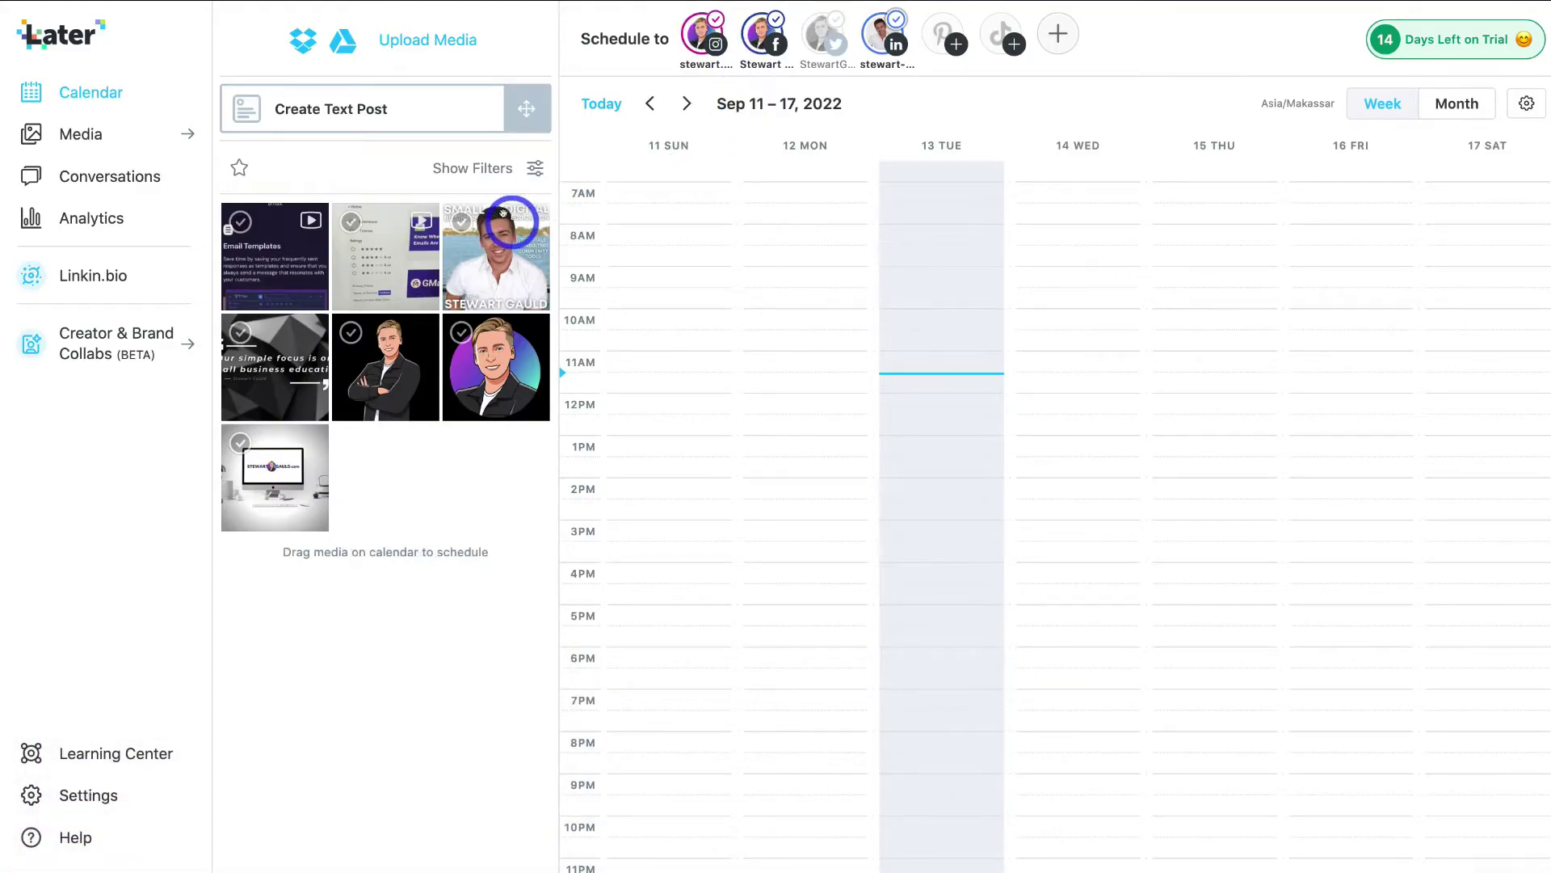
left_click(461, 222)
left_click(351, 221)
left_click(351, 333)
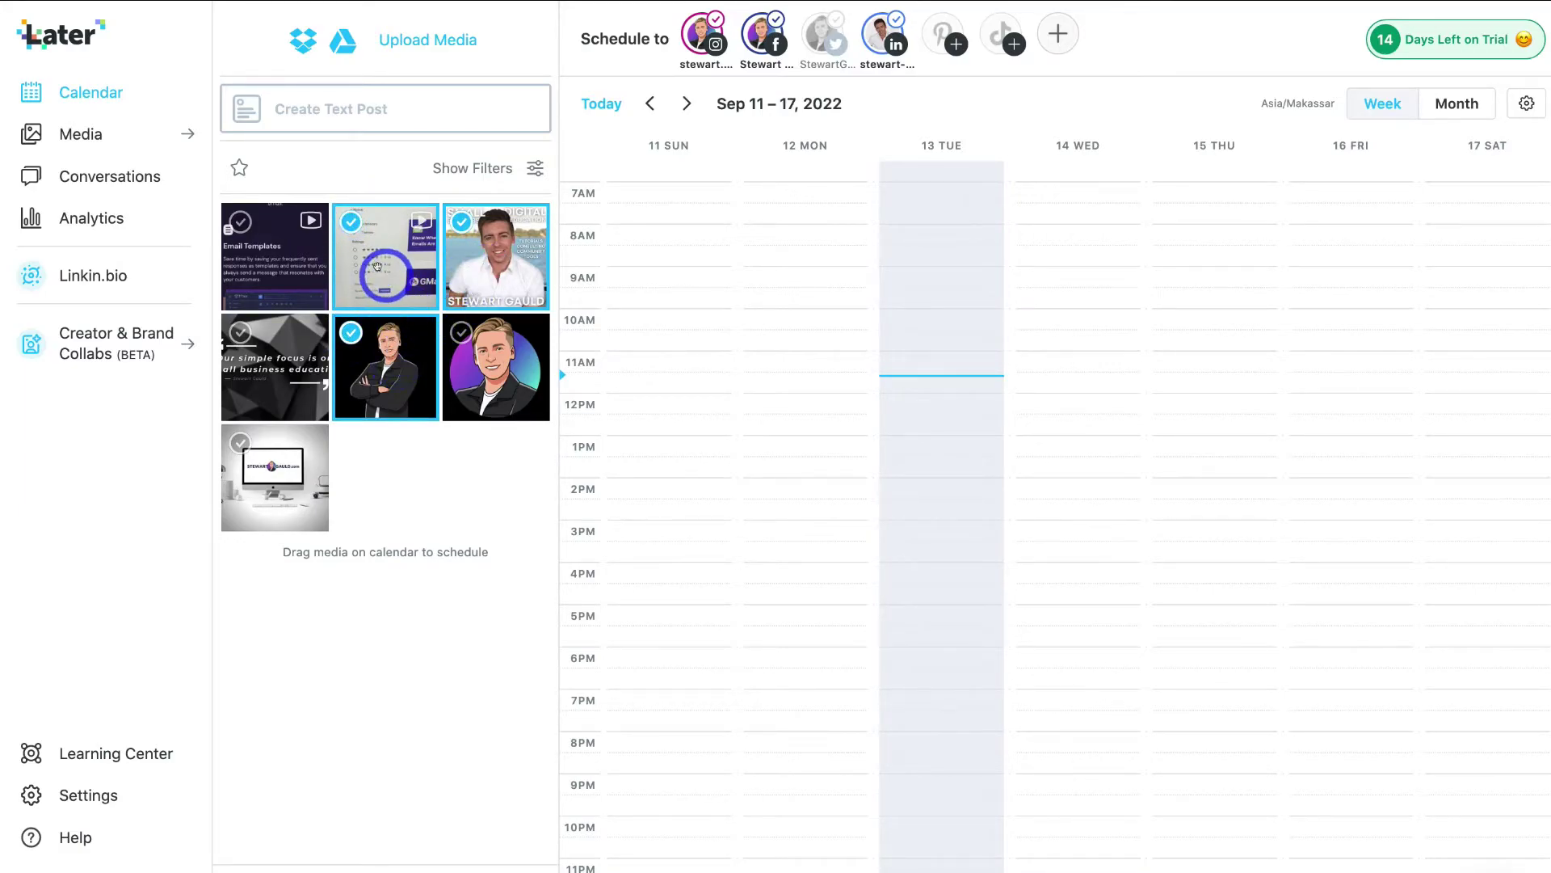
left_click(351, 332)
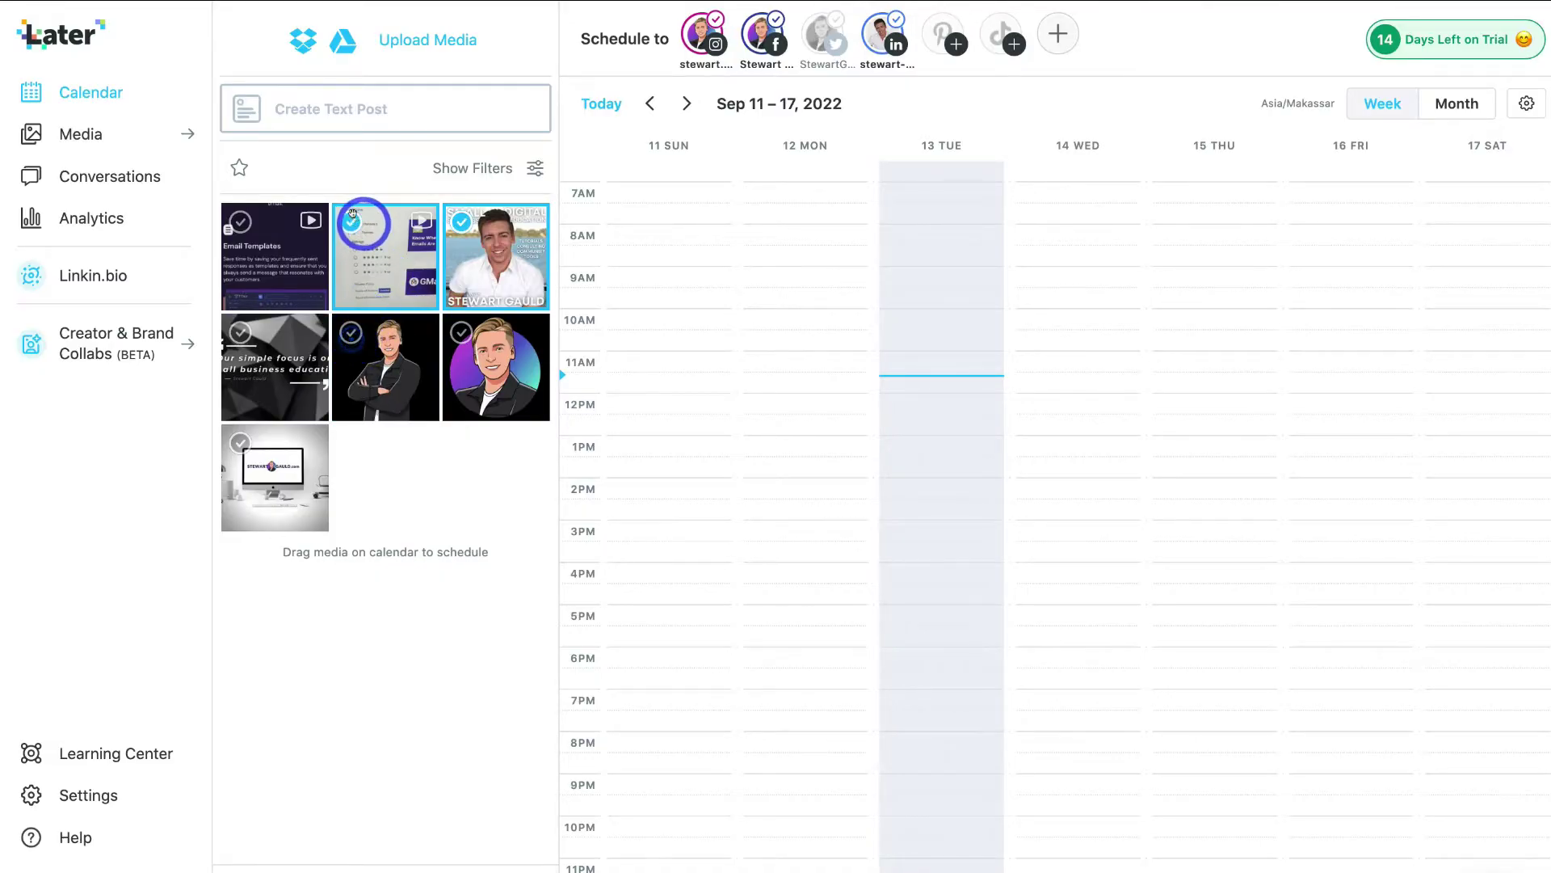
left_click(351, 224)
left_click(461, 222)
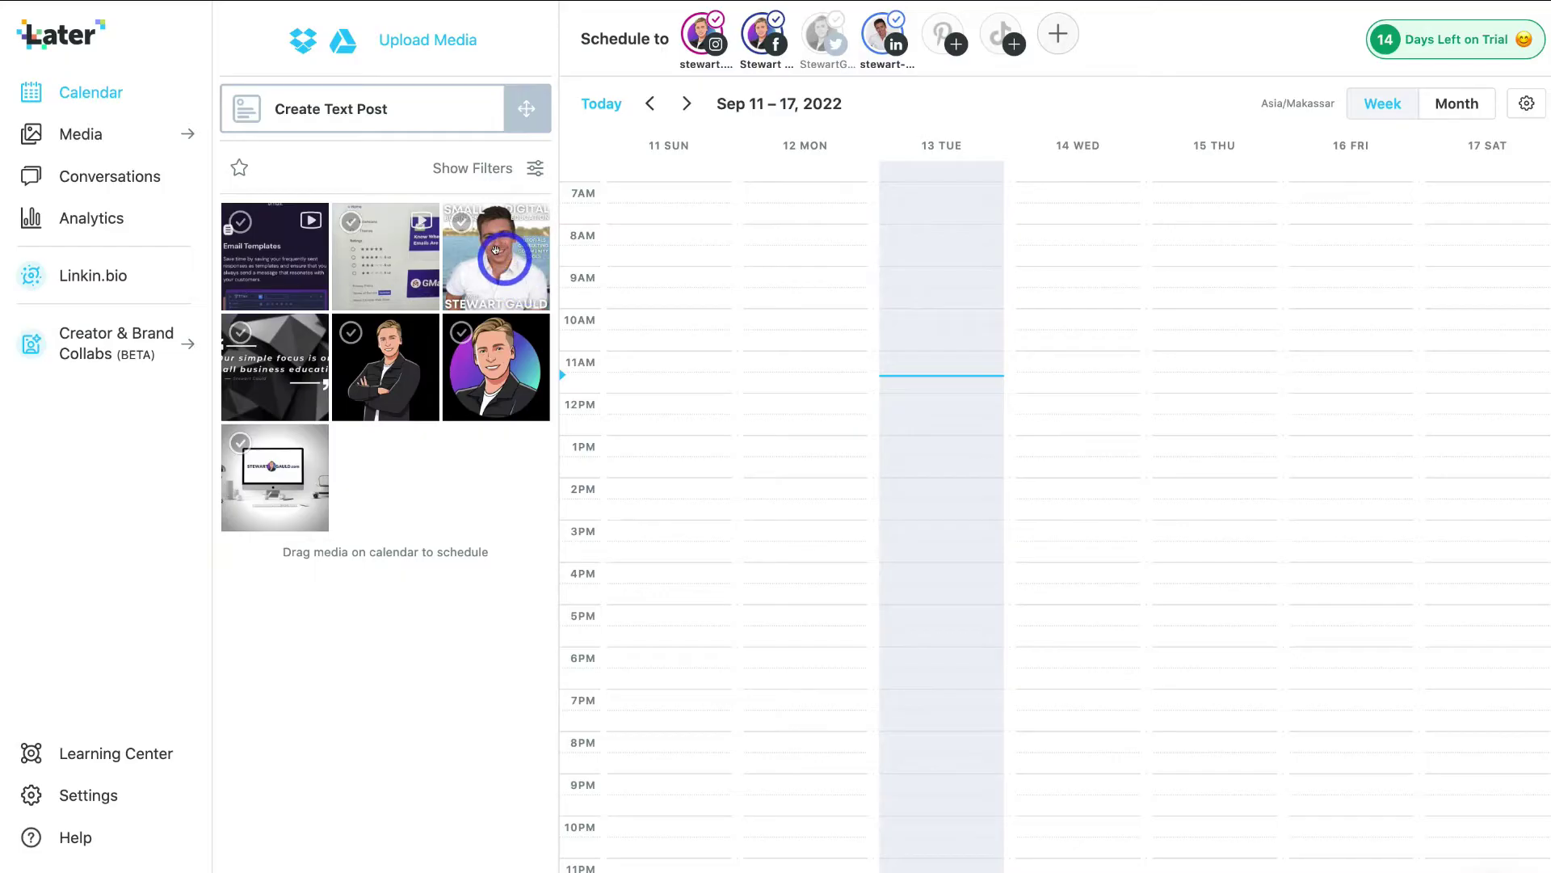
Drag the portrait image onto Friday Sep 16 at 4:00 pm to start a three-profile post.
left_click_drag(477, 238, 1344, 564)
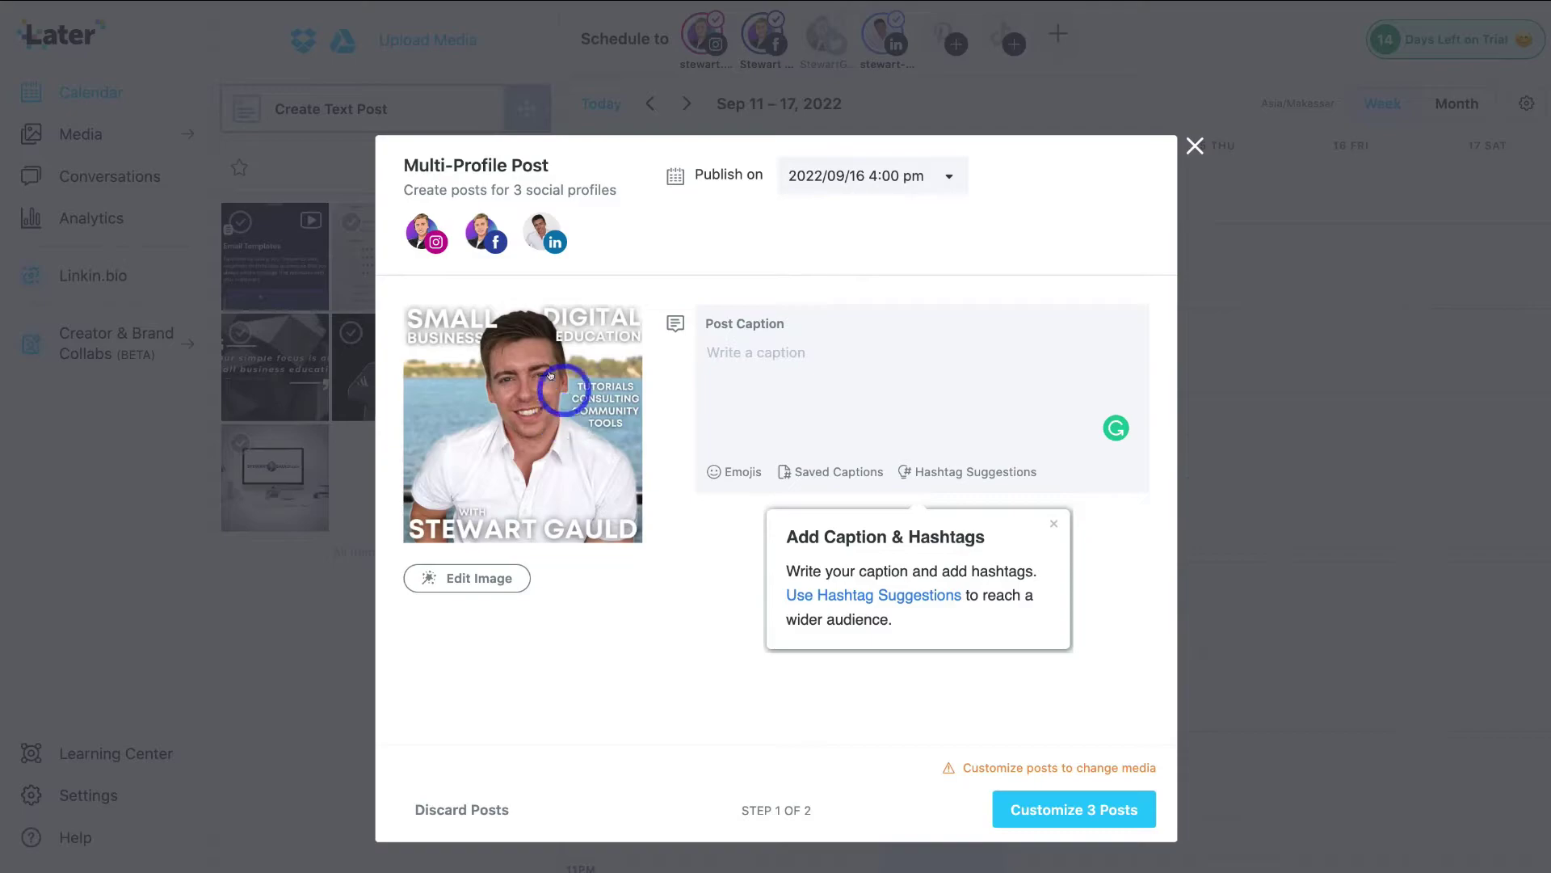
left_click(477, 579)
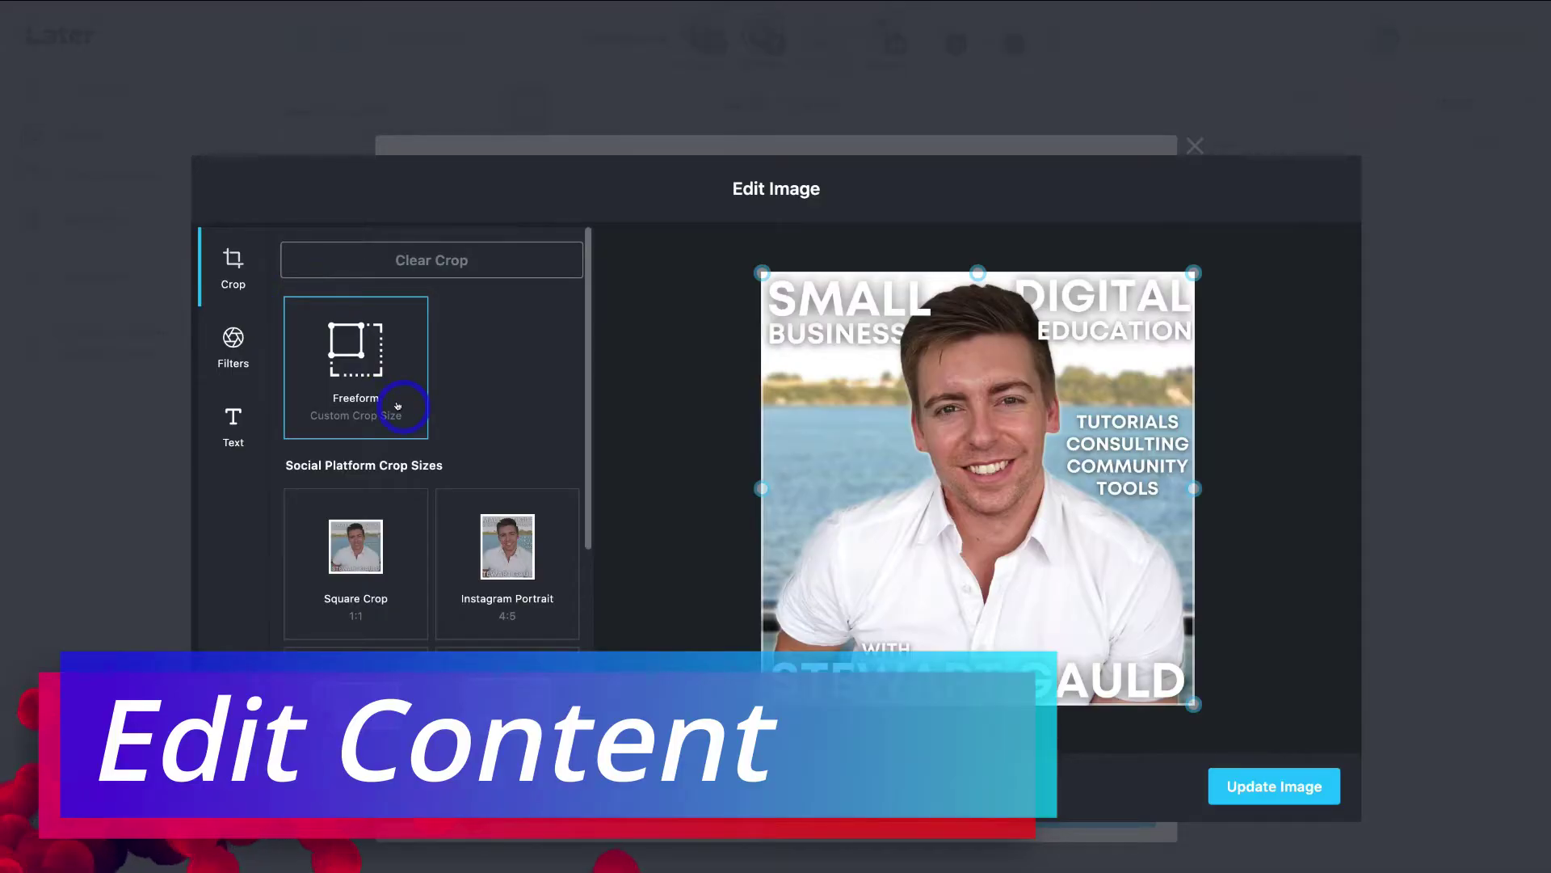
scroll(397, 404, "down", 5)
scroll(396, 404, "up", 5)
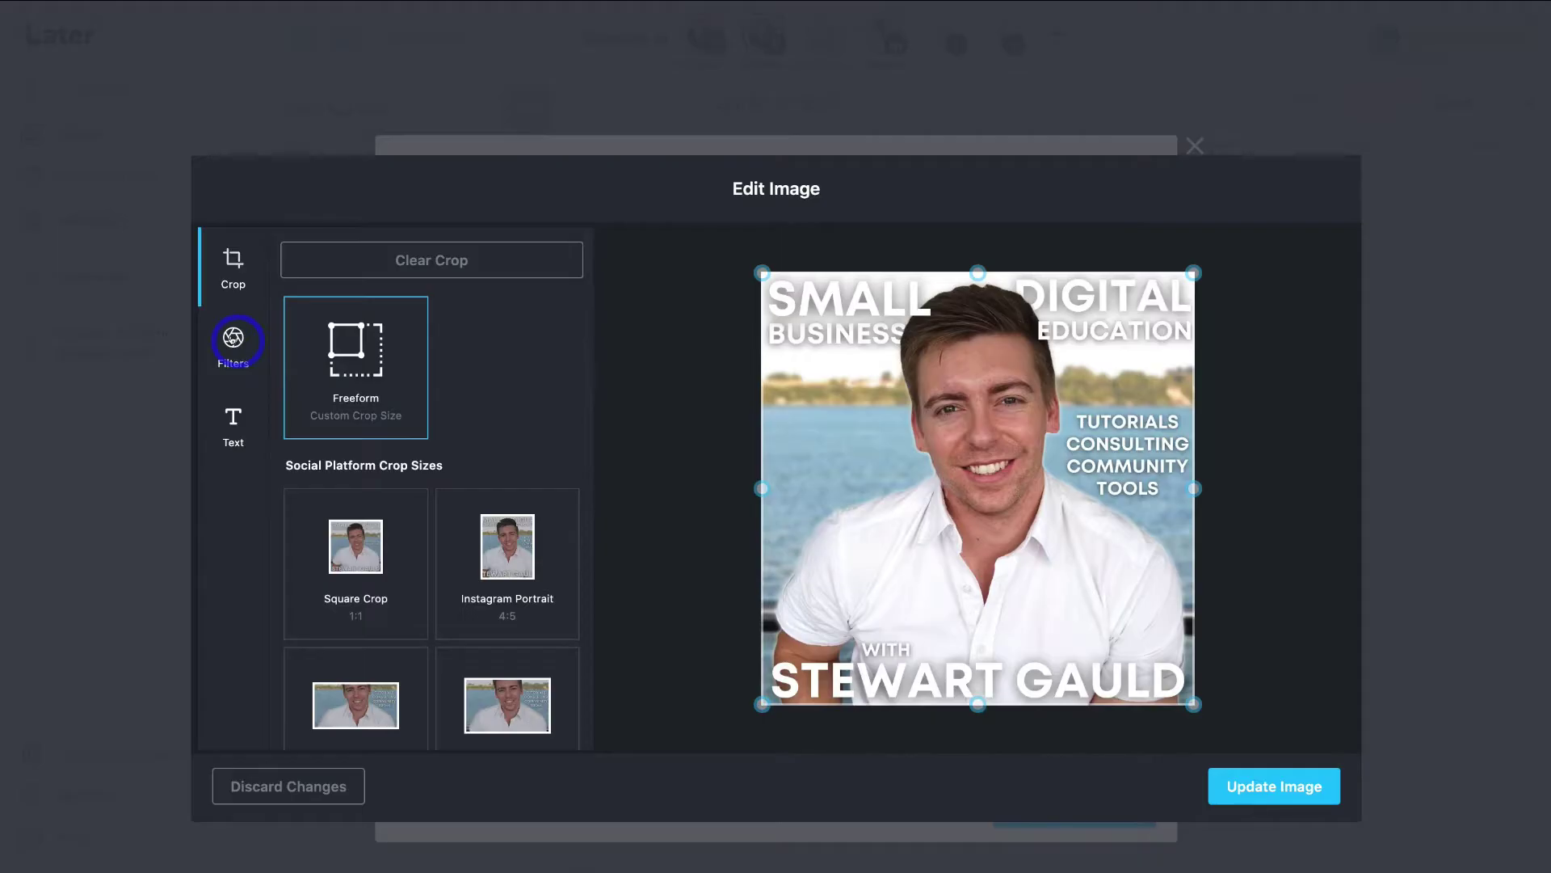
left_click(233, 340)
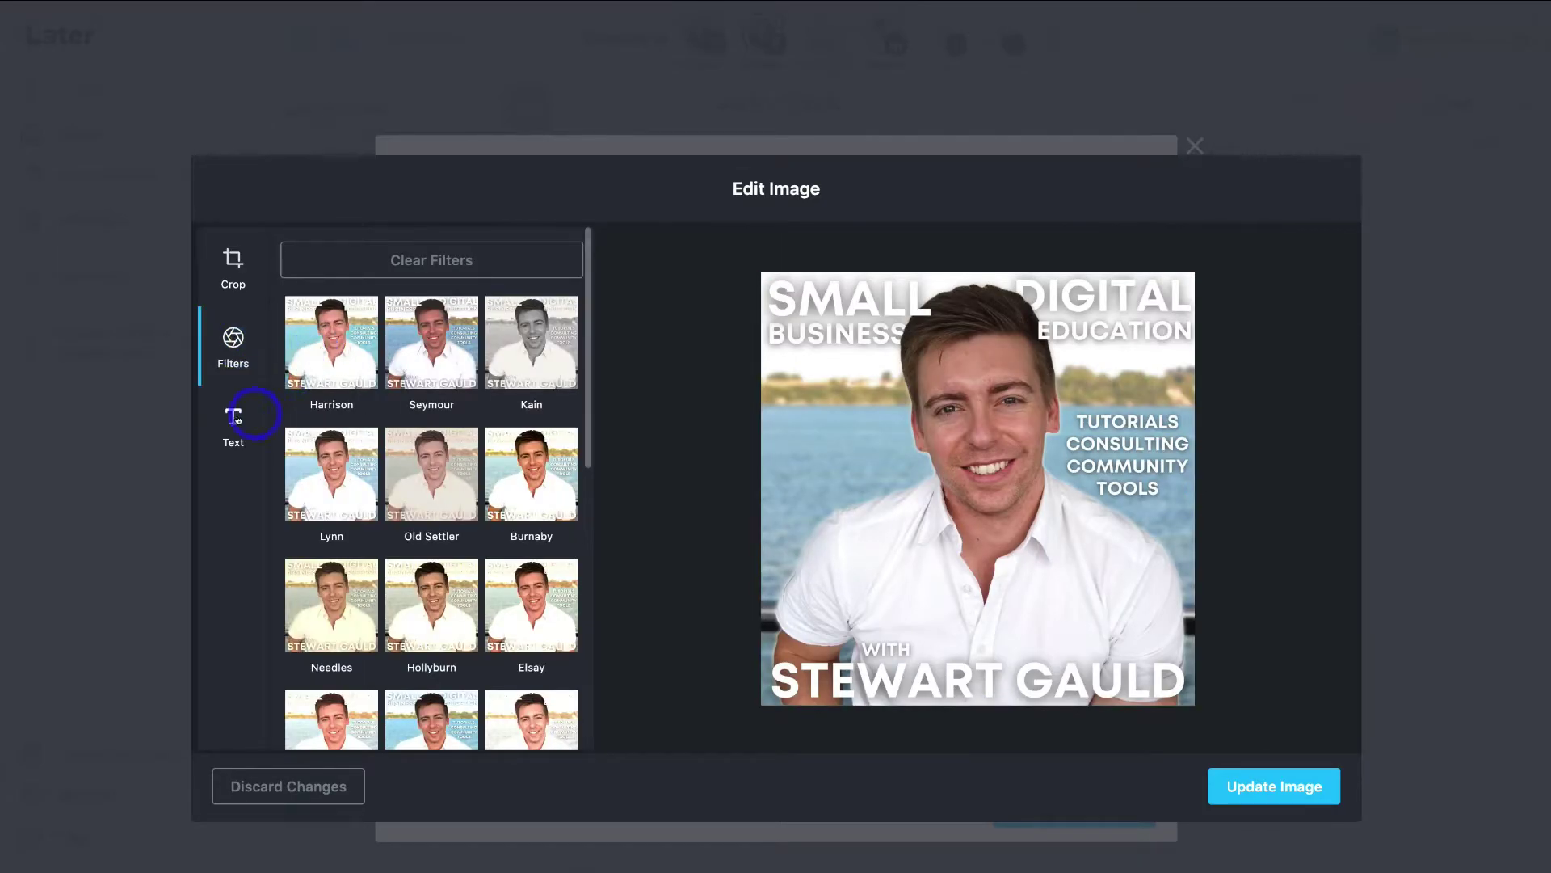
left_click(233, 419)
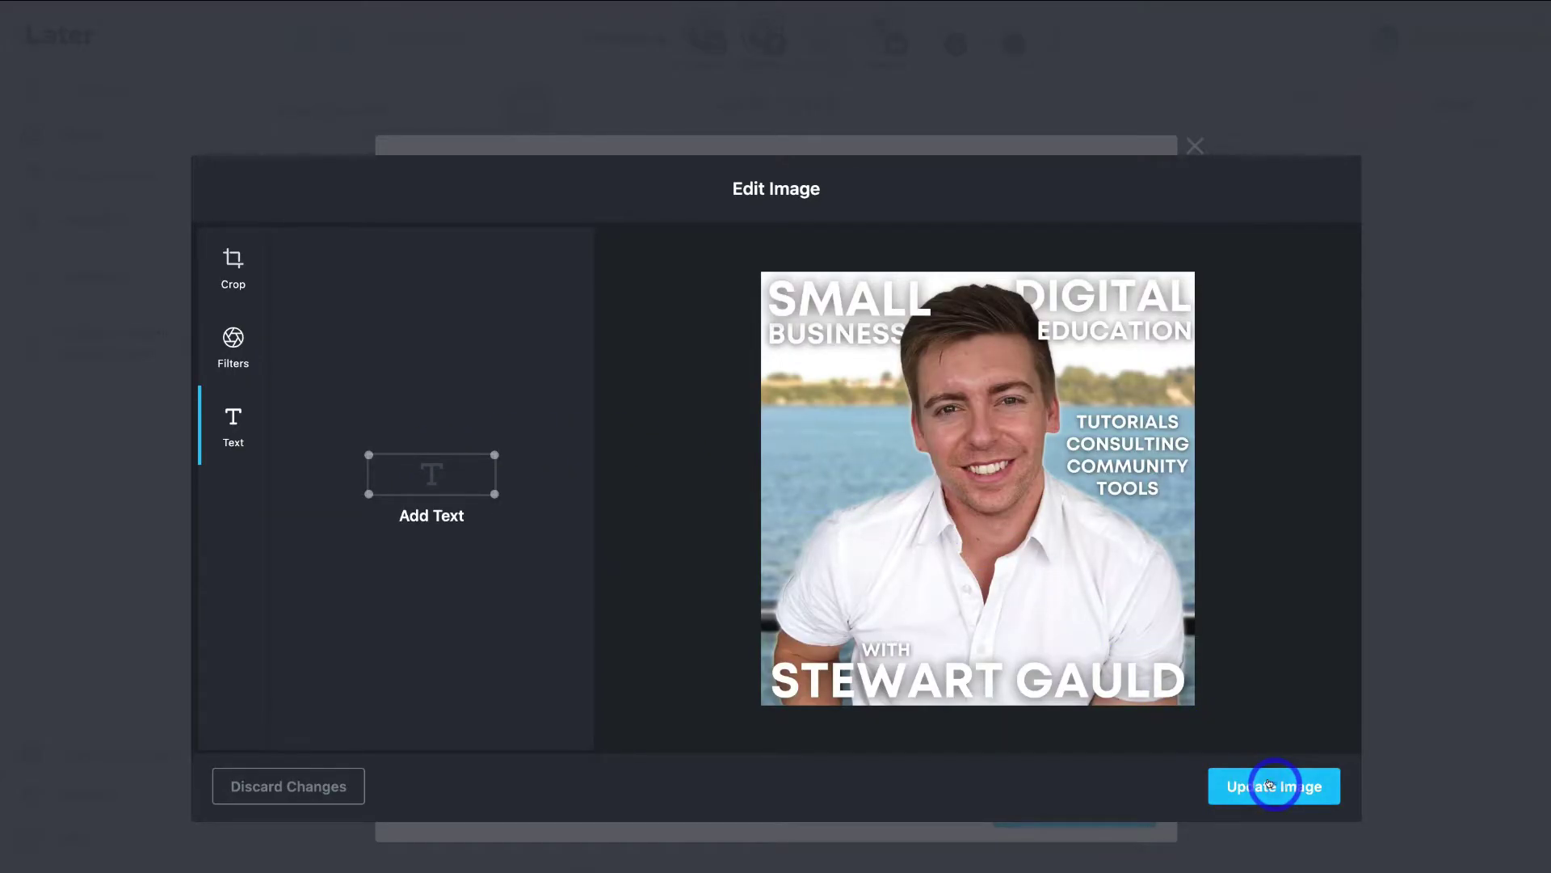
left_click(1224, 786)
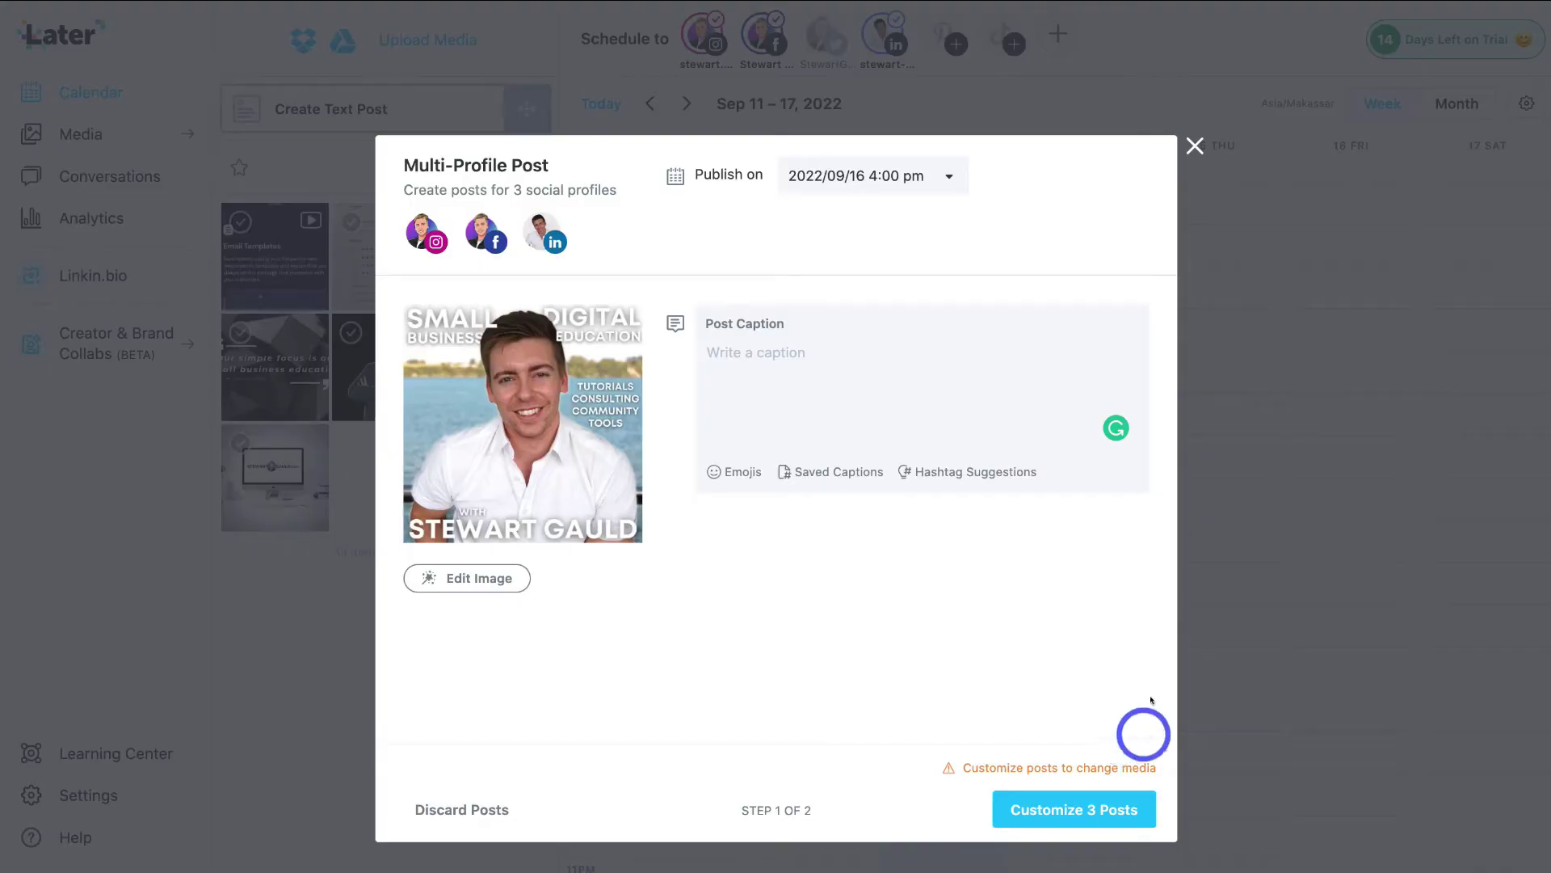
Paste the caption 'Our simple focus is on small business education!' into the post.
left_click(717, 354)
type("Our simple focus is on small business education!")
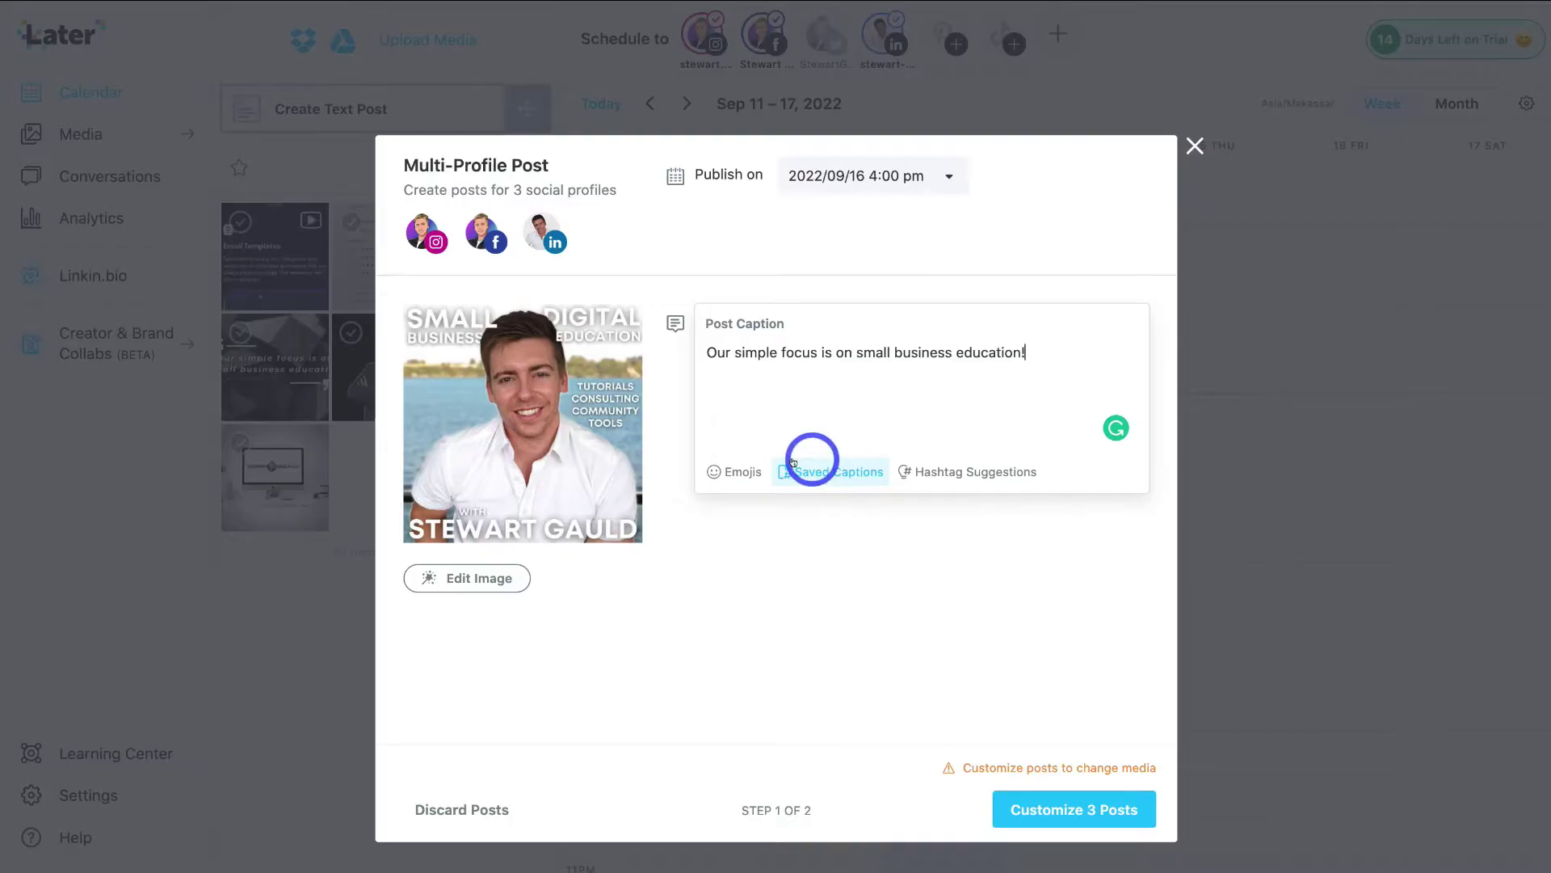
left_click(830, 472)
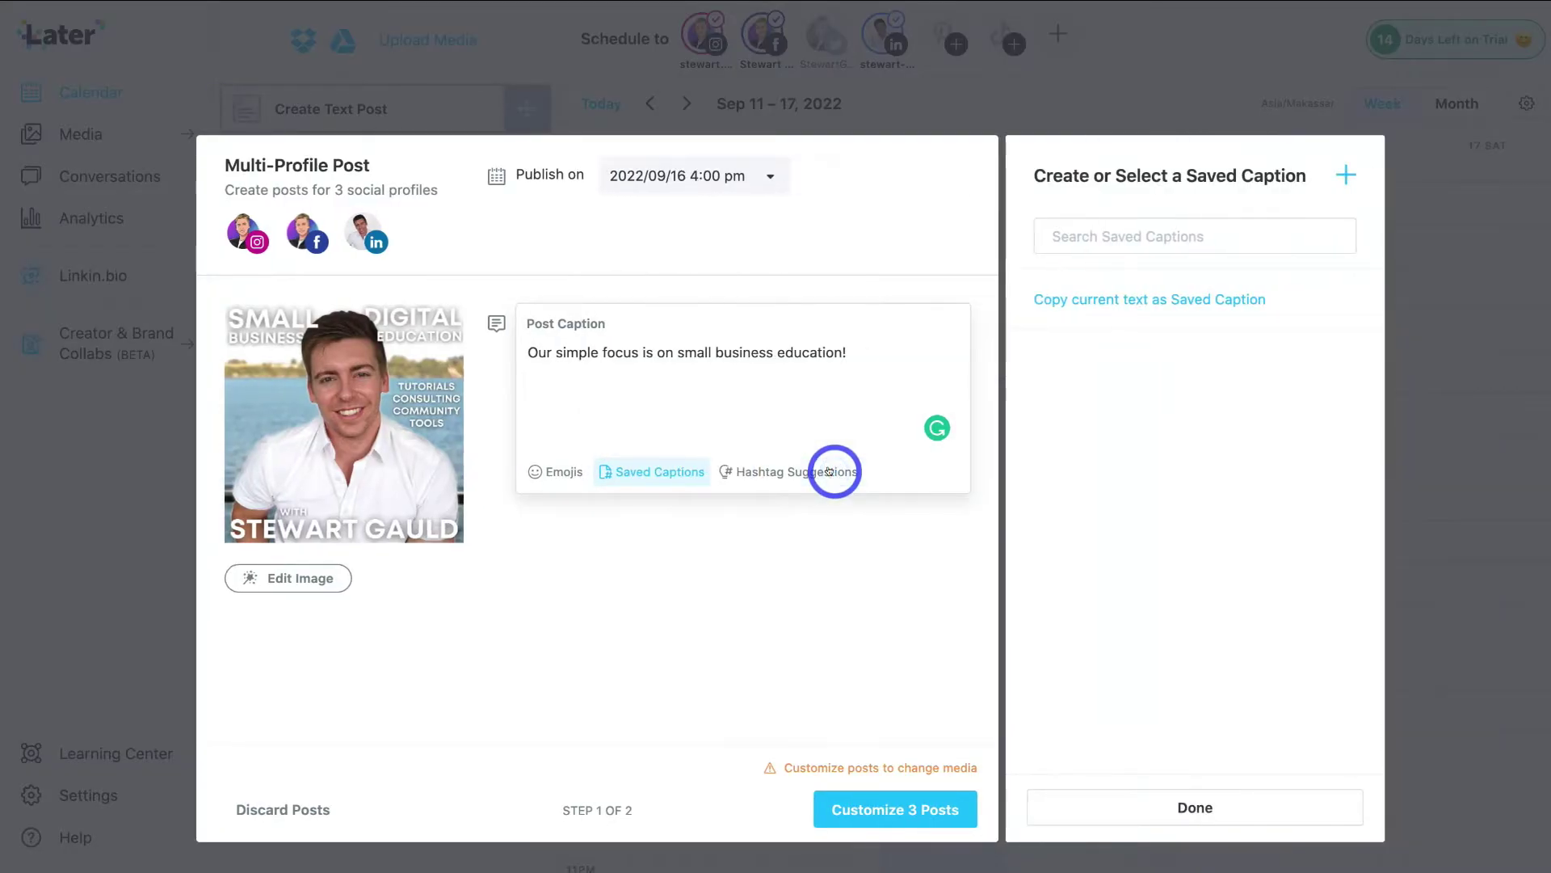
Save and insert a new 'Contact us' caption reading 'Get in touch with us today!'.
left_click(1345, 173)
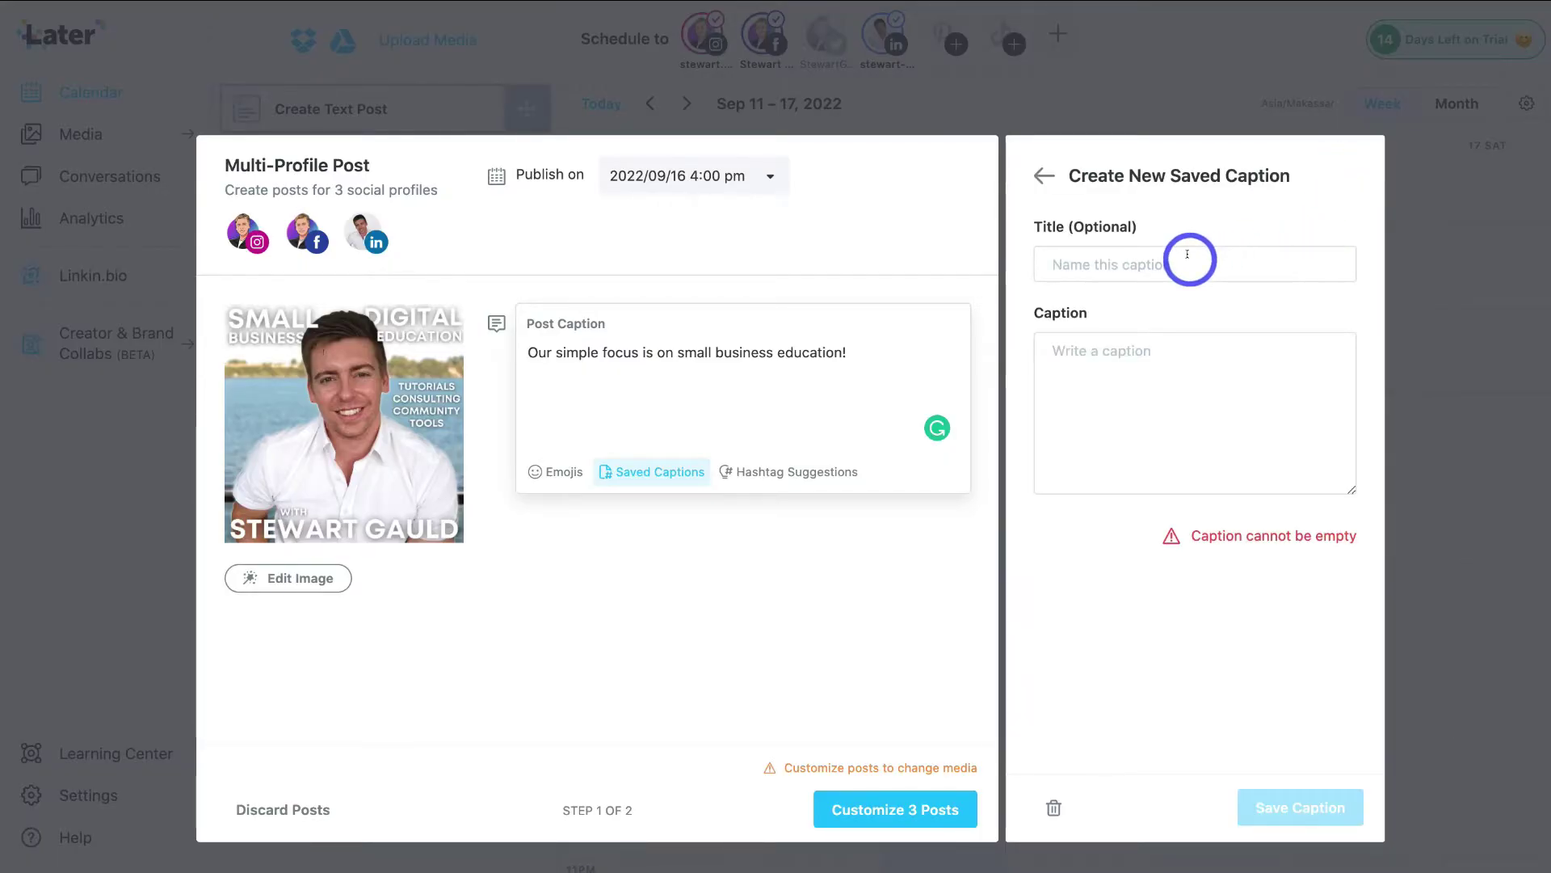
left_click(1187, 255)
type("Contact us")
left_click(1094, 351)
type("Get in touch with us today!")
left_click(1295, 808)
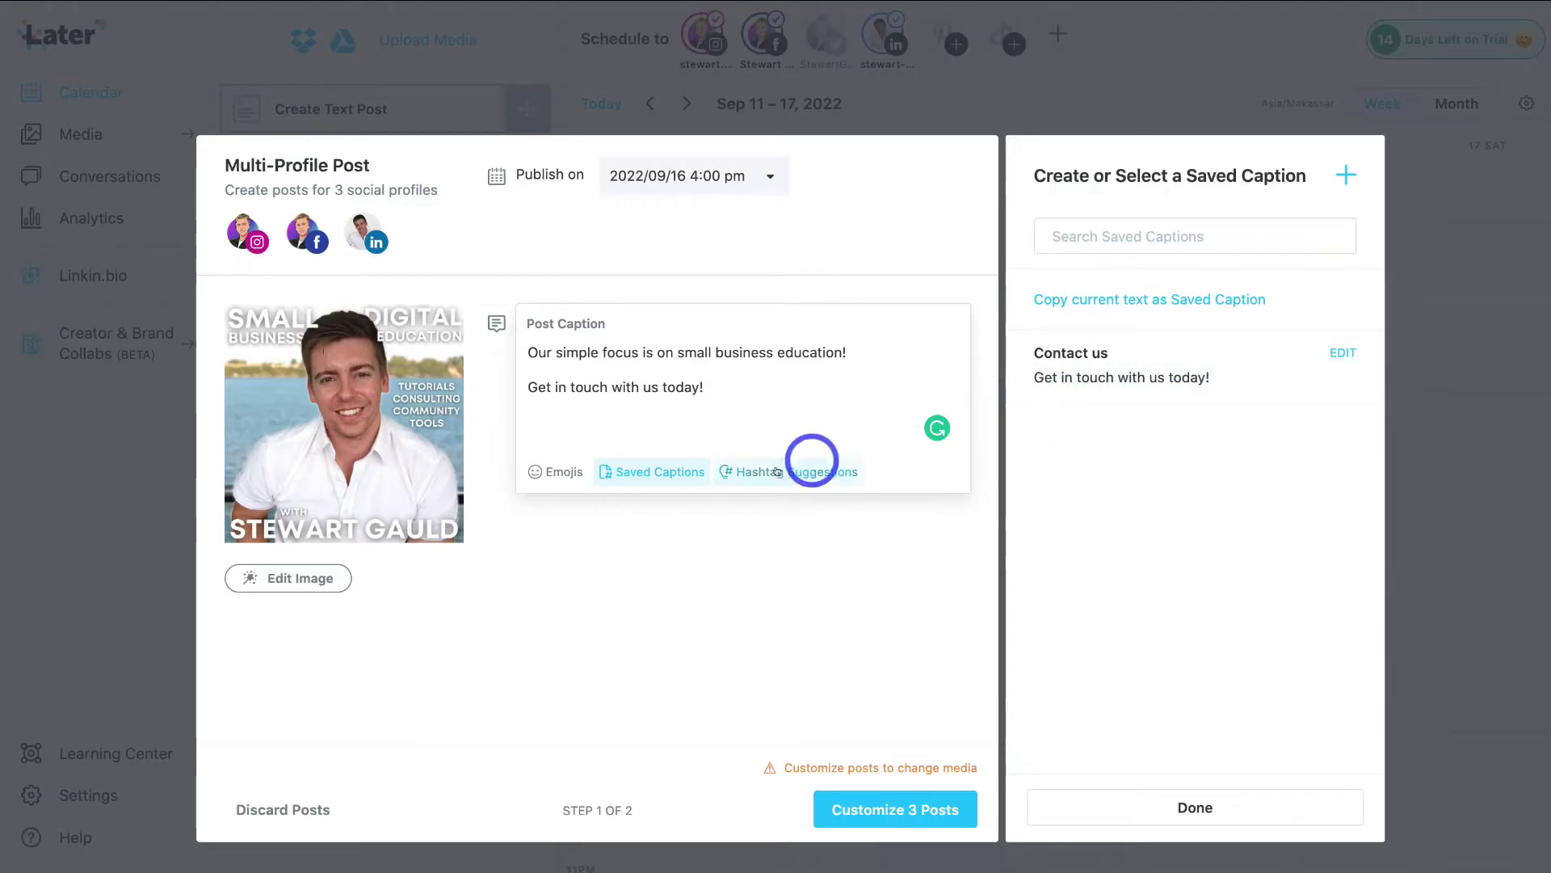
left_click(816, 473)
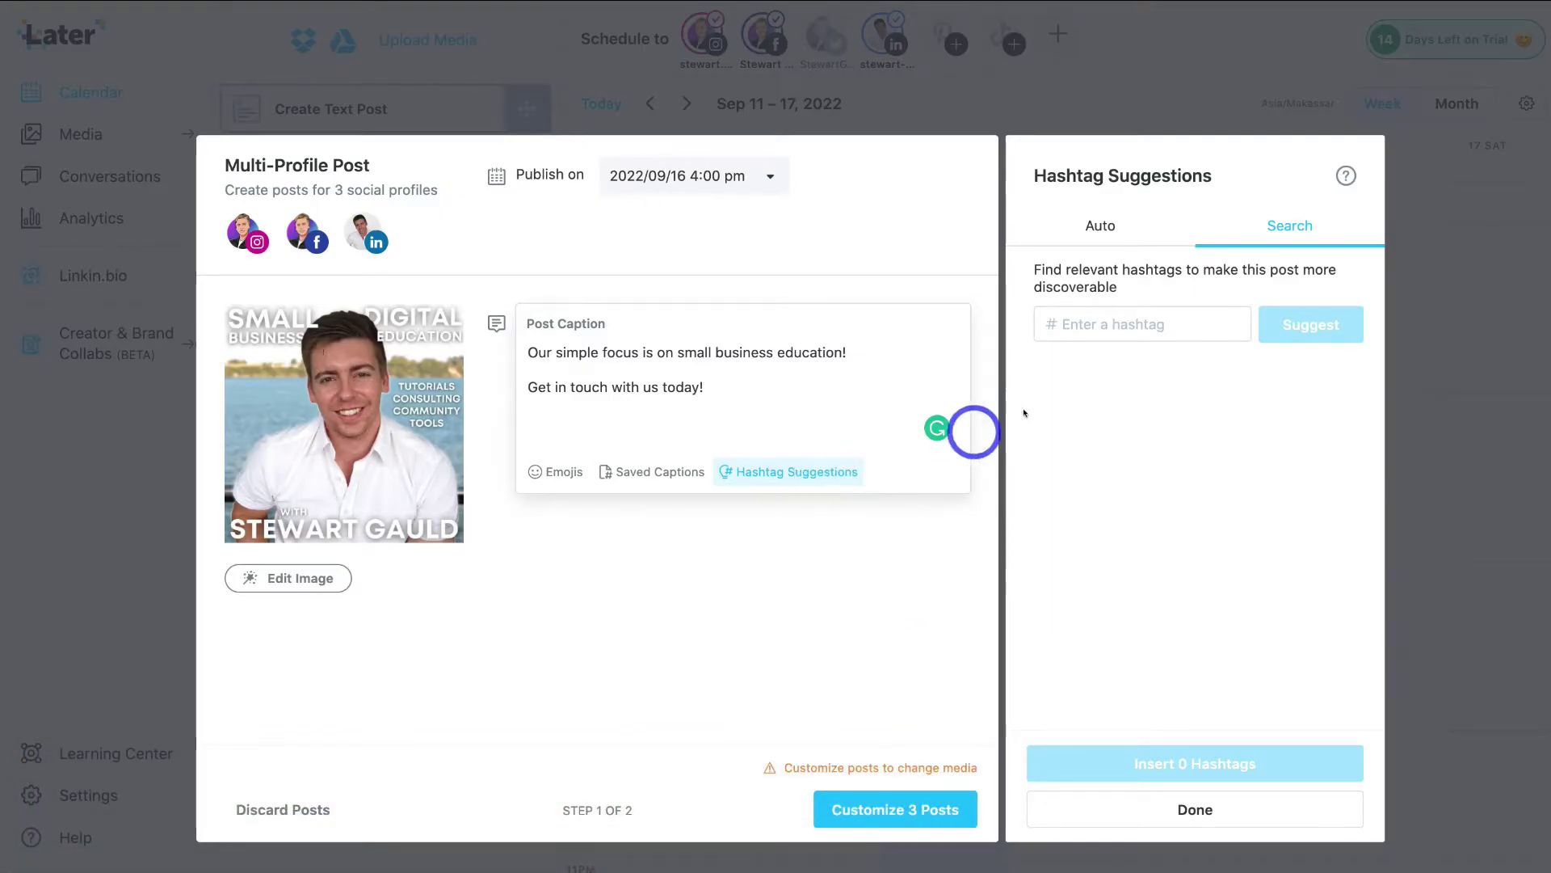
Insert five 'smallbusiness' hashtag suggestions, #smallbiztips through #business, on a separate caption line.
left_click(1076, 322)
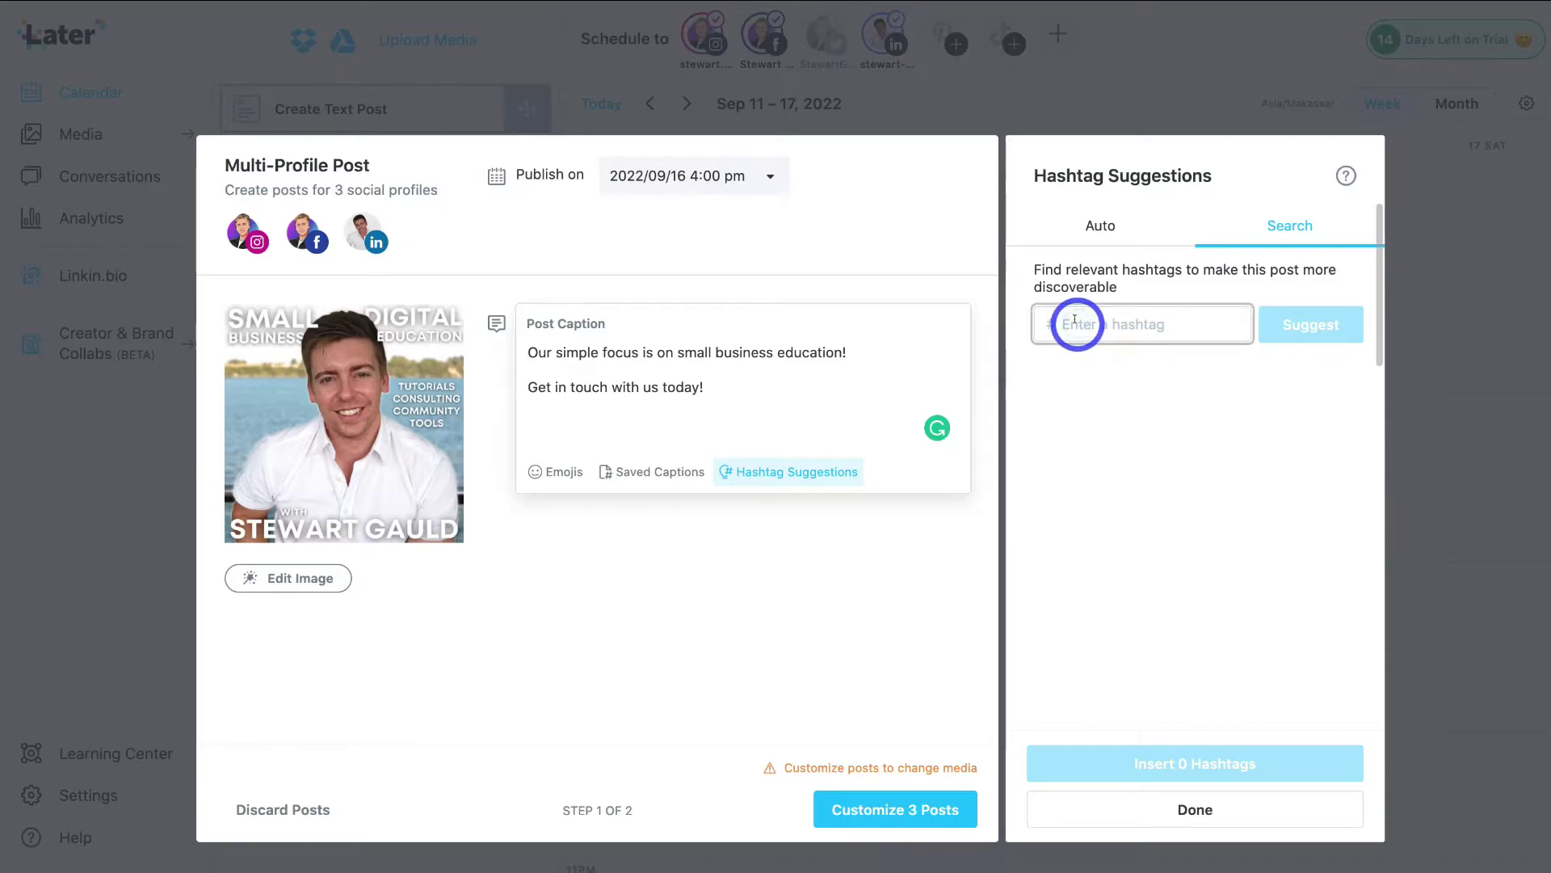
type("smallbusiness")
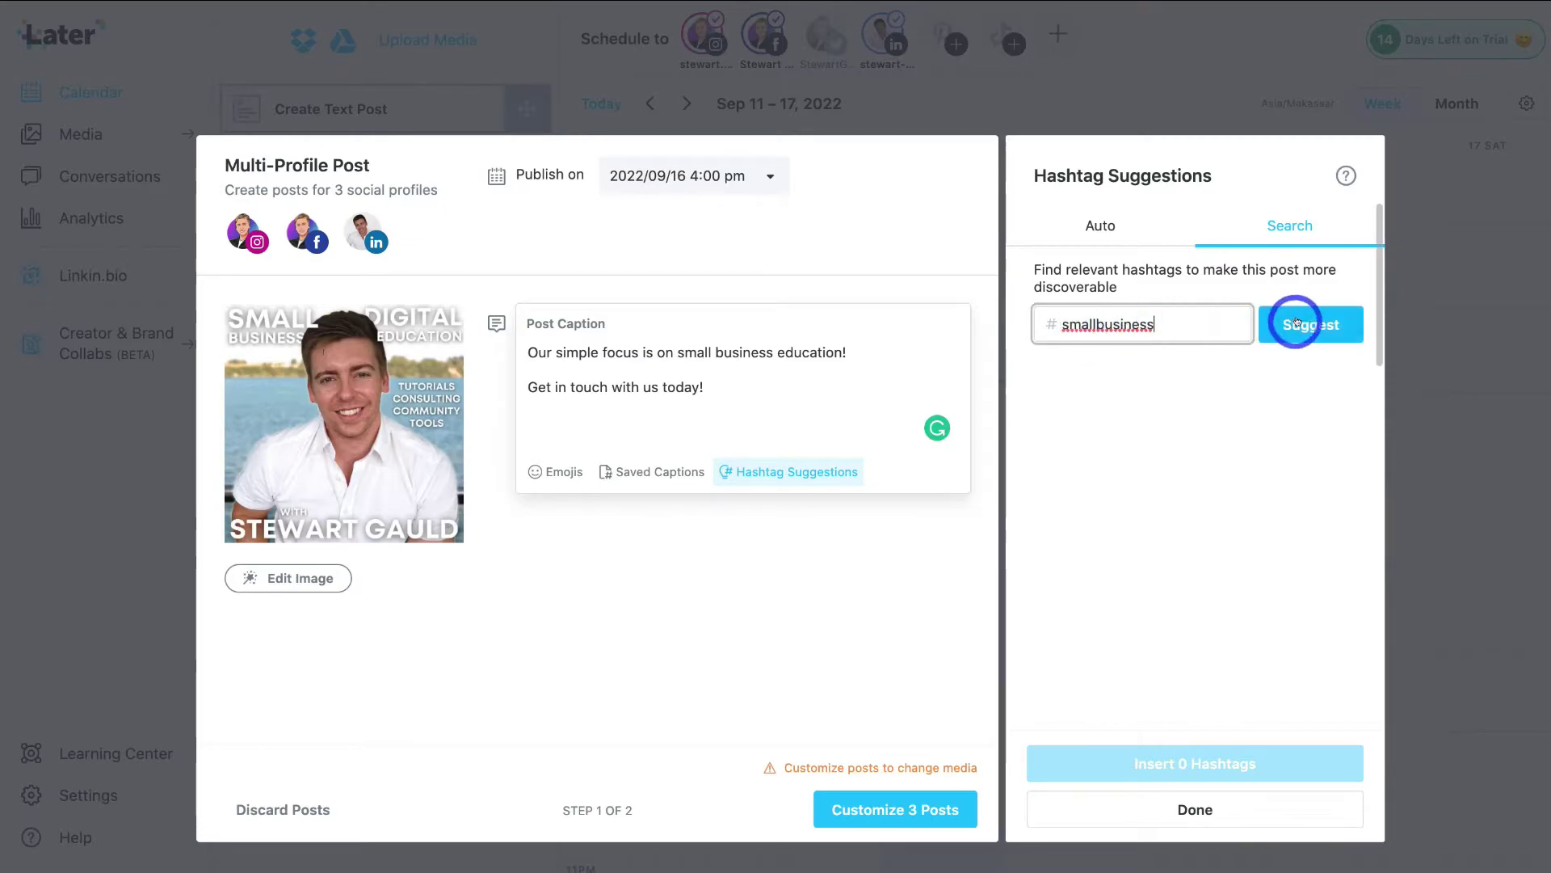
left_click(1299, 323)
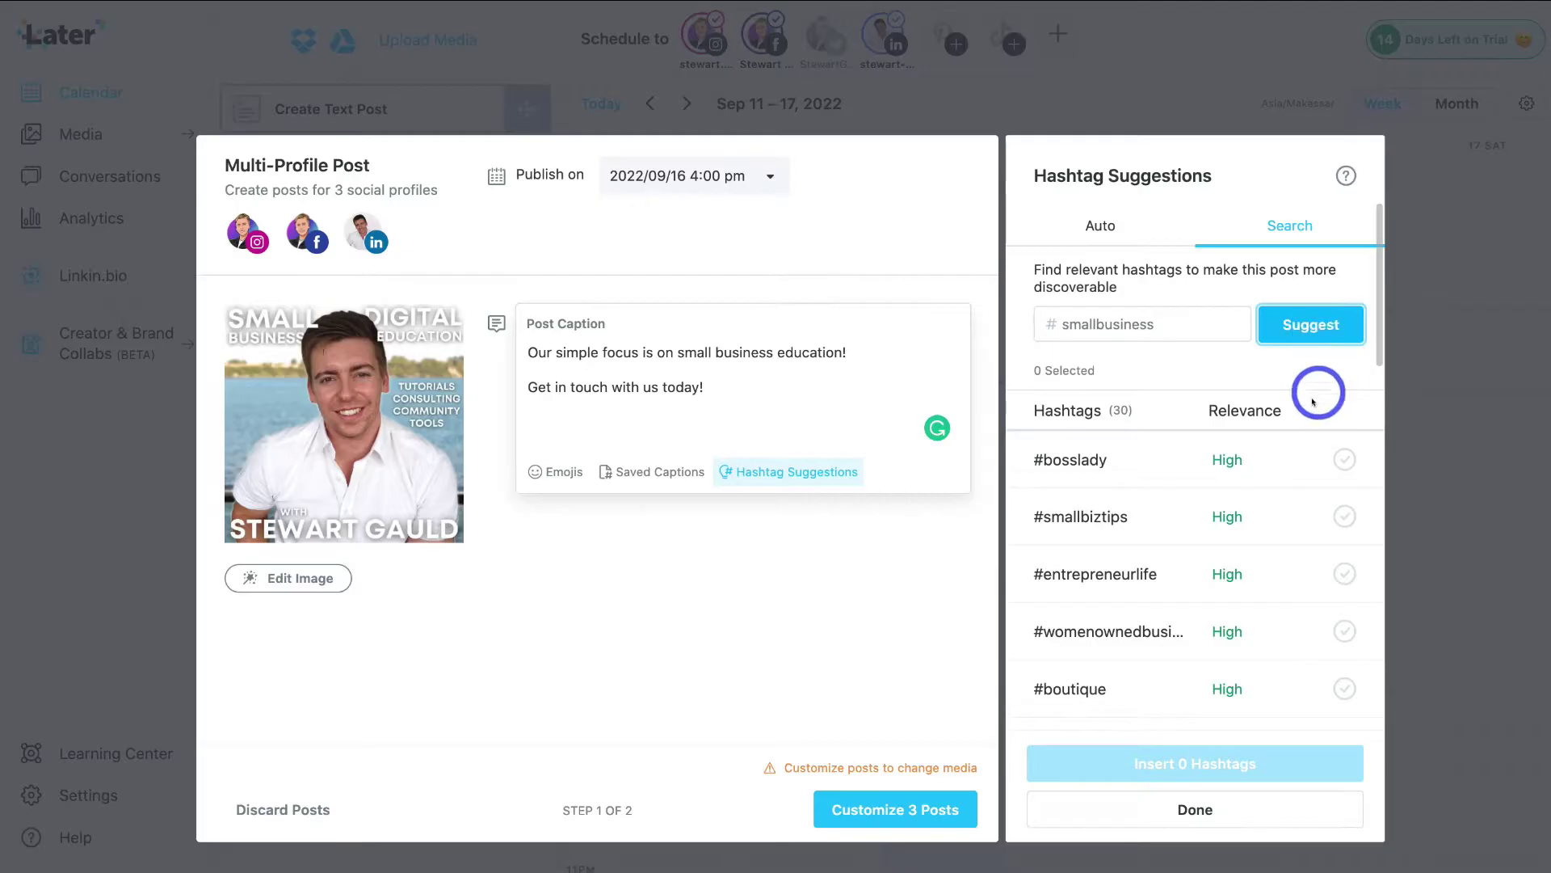
scroll(1271, 444, "down", 3)
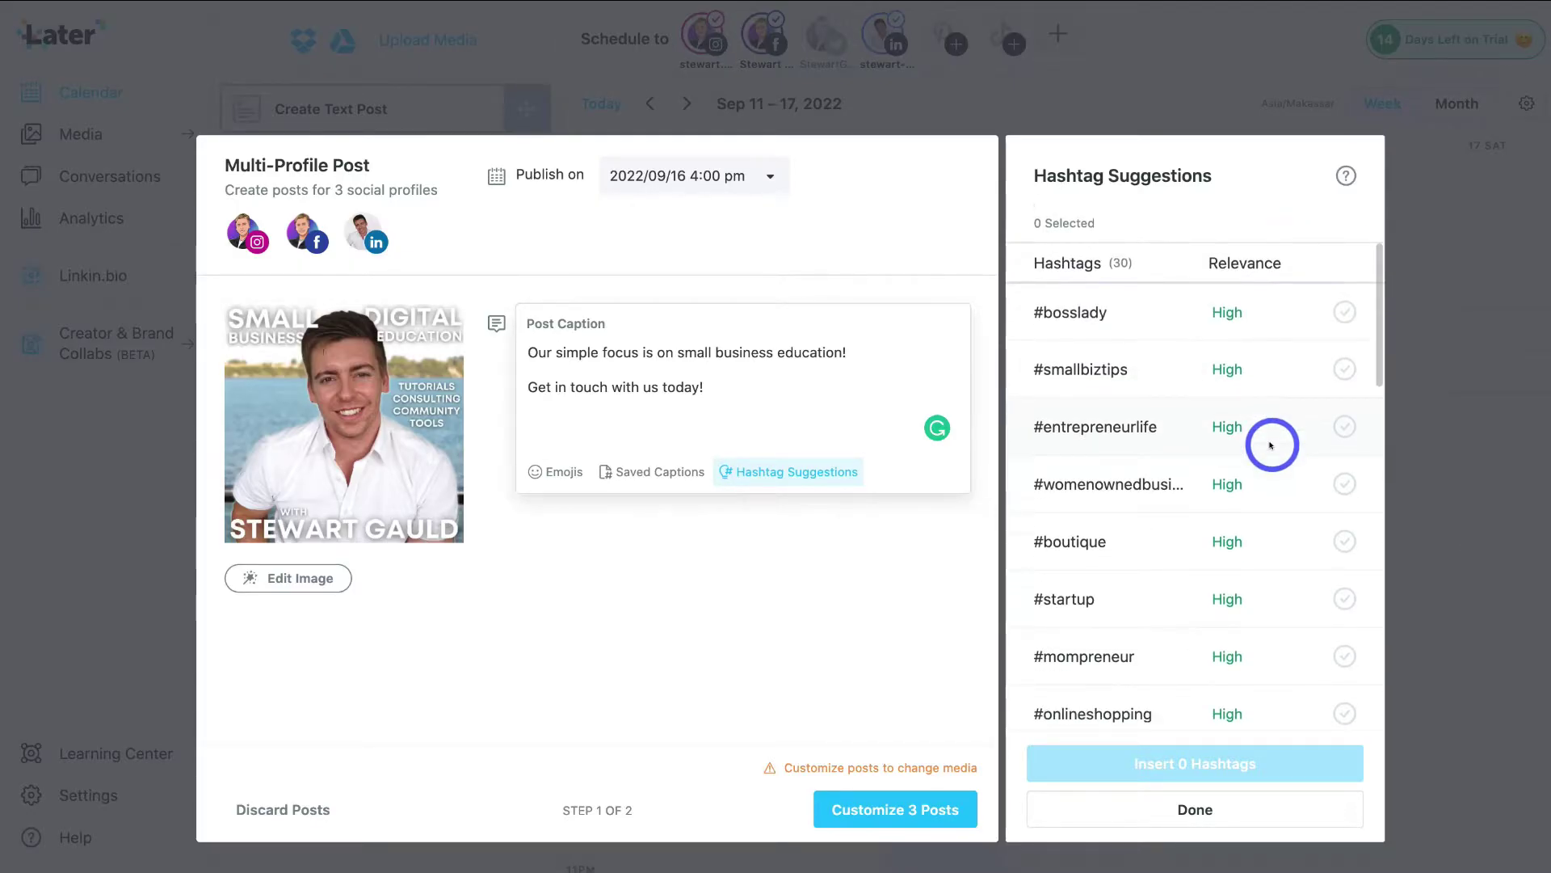
left_click(1335, 369)
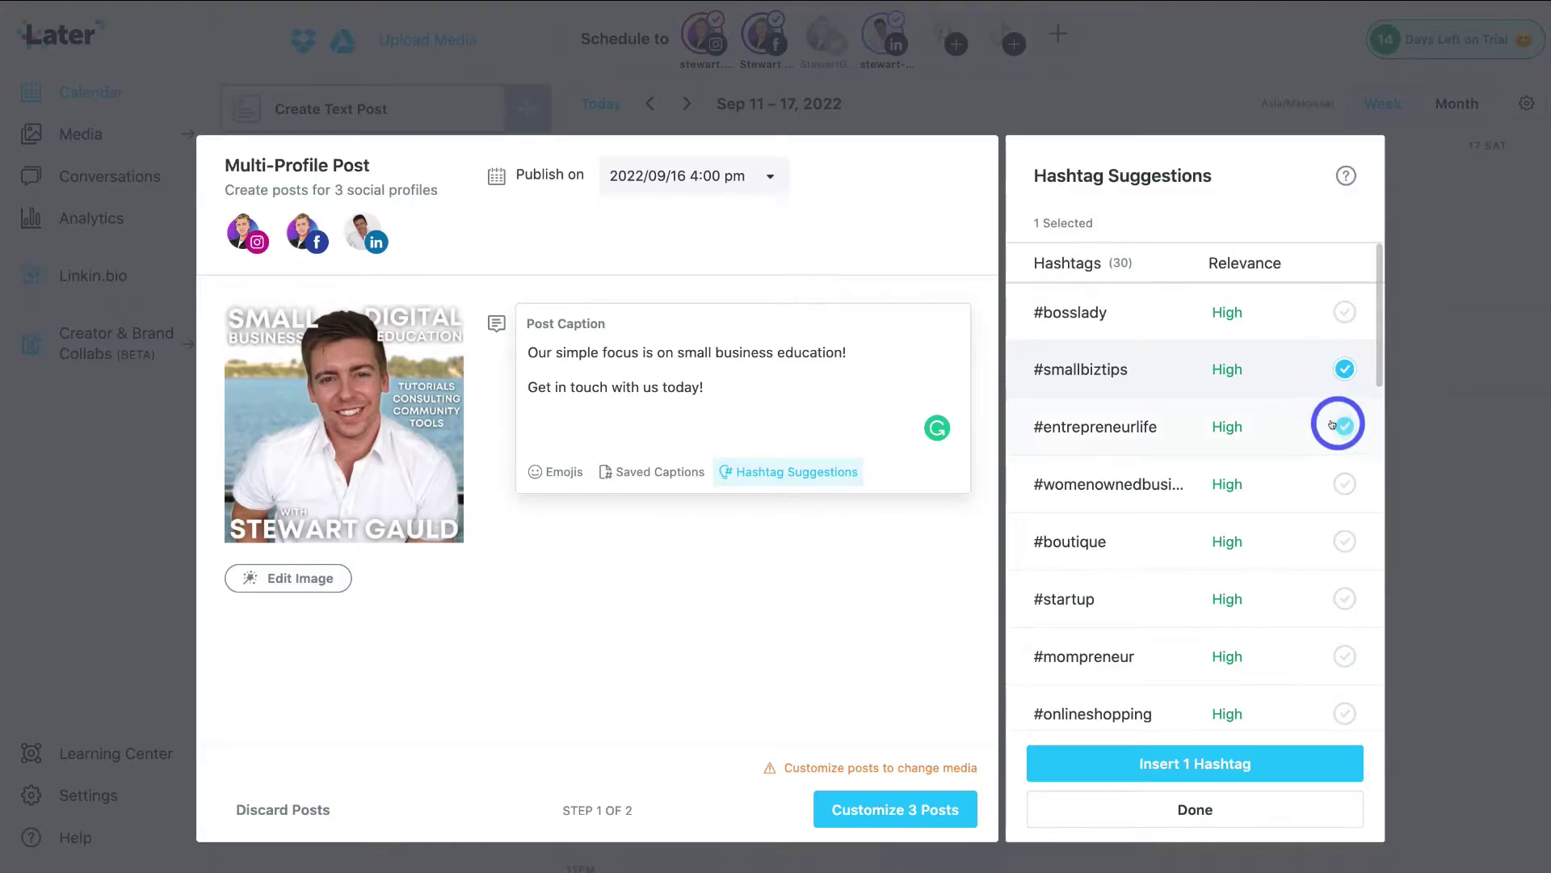
scroll(1337, 425, "down", 3)
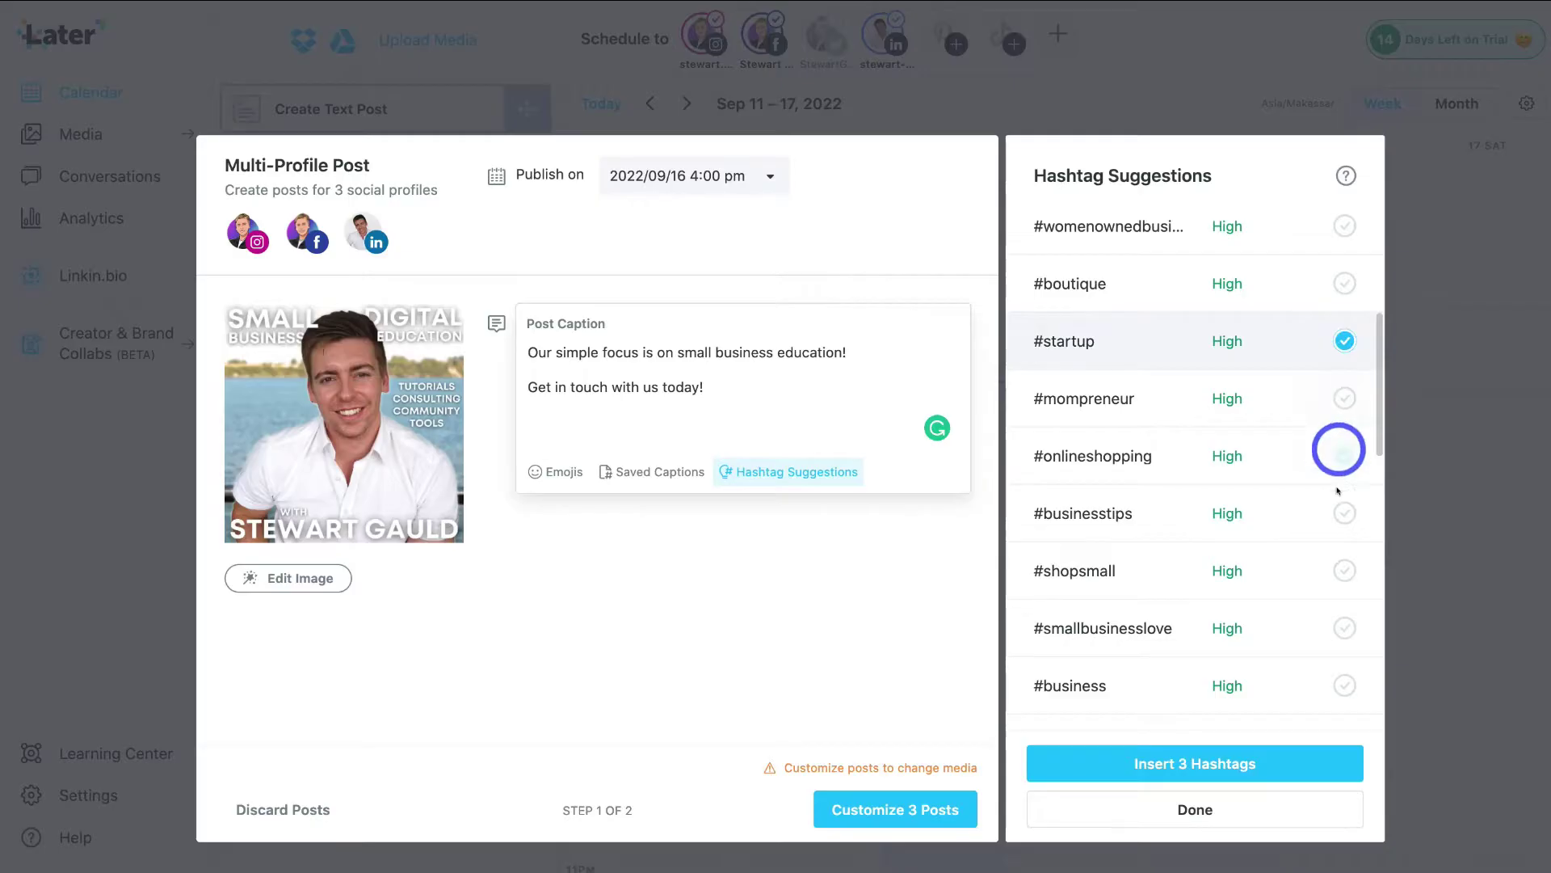
left_click(1342, 513)
left_click(1344, 683)
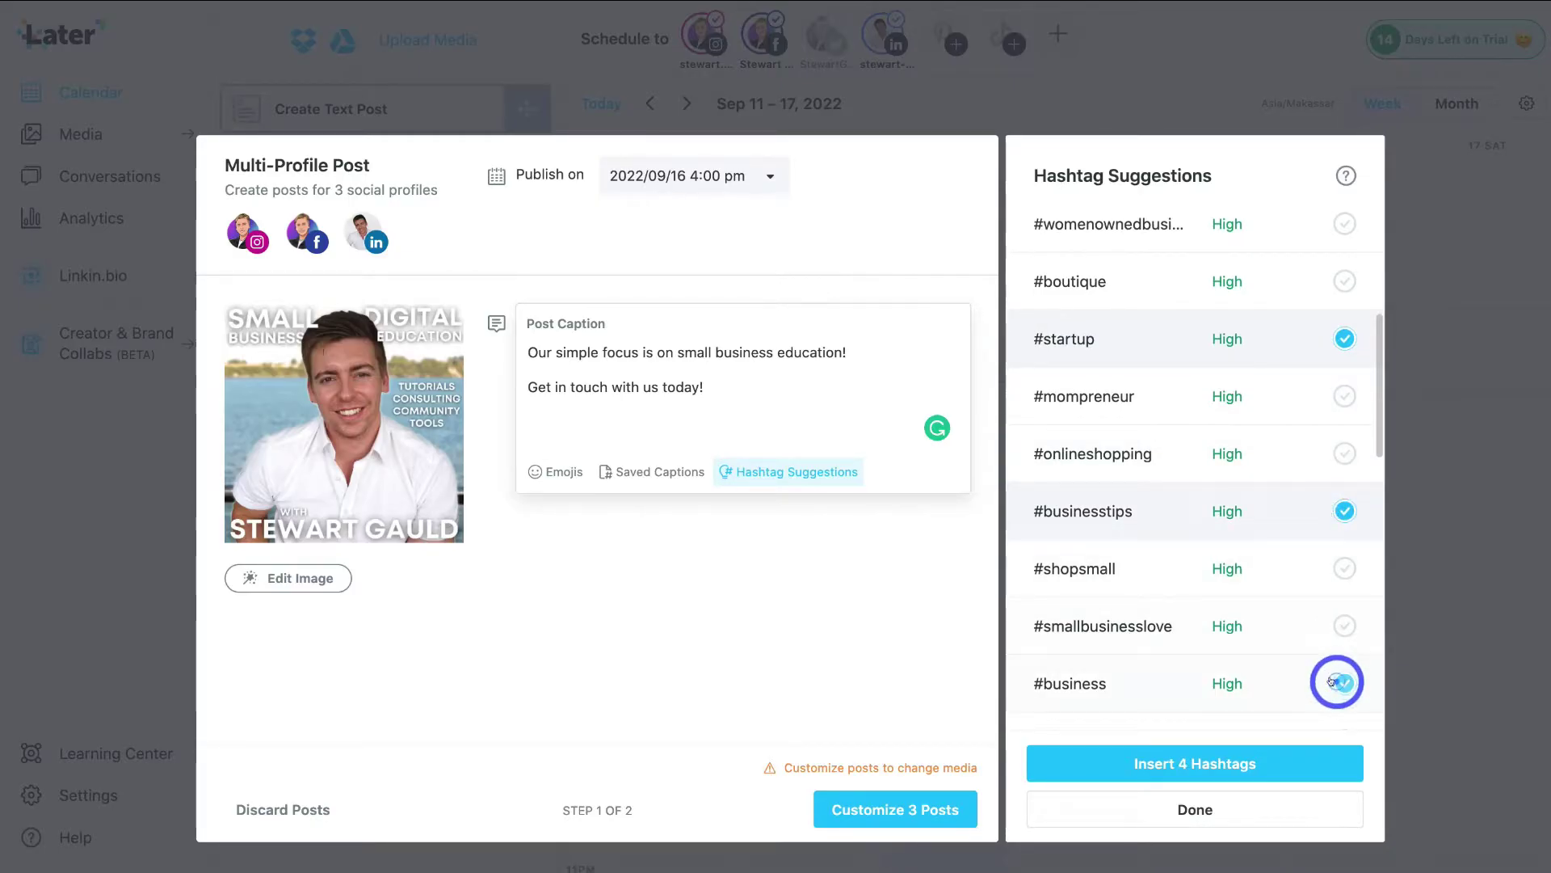
left_click(1251, 755)
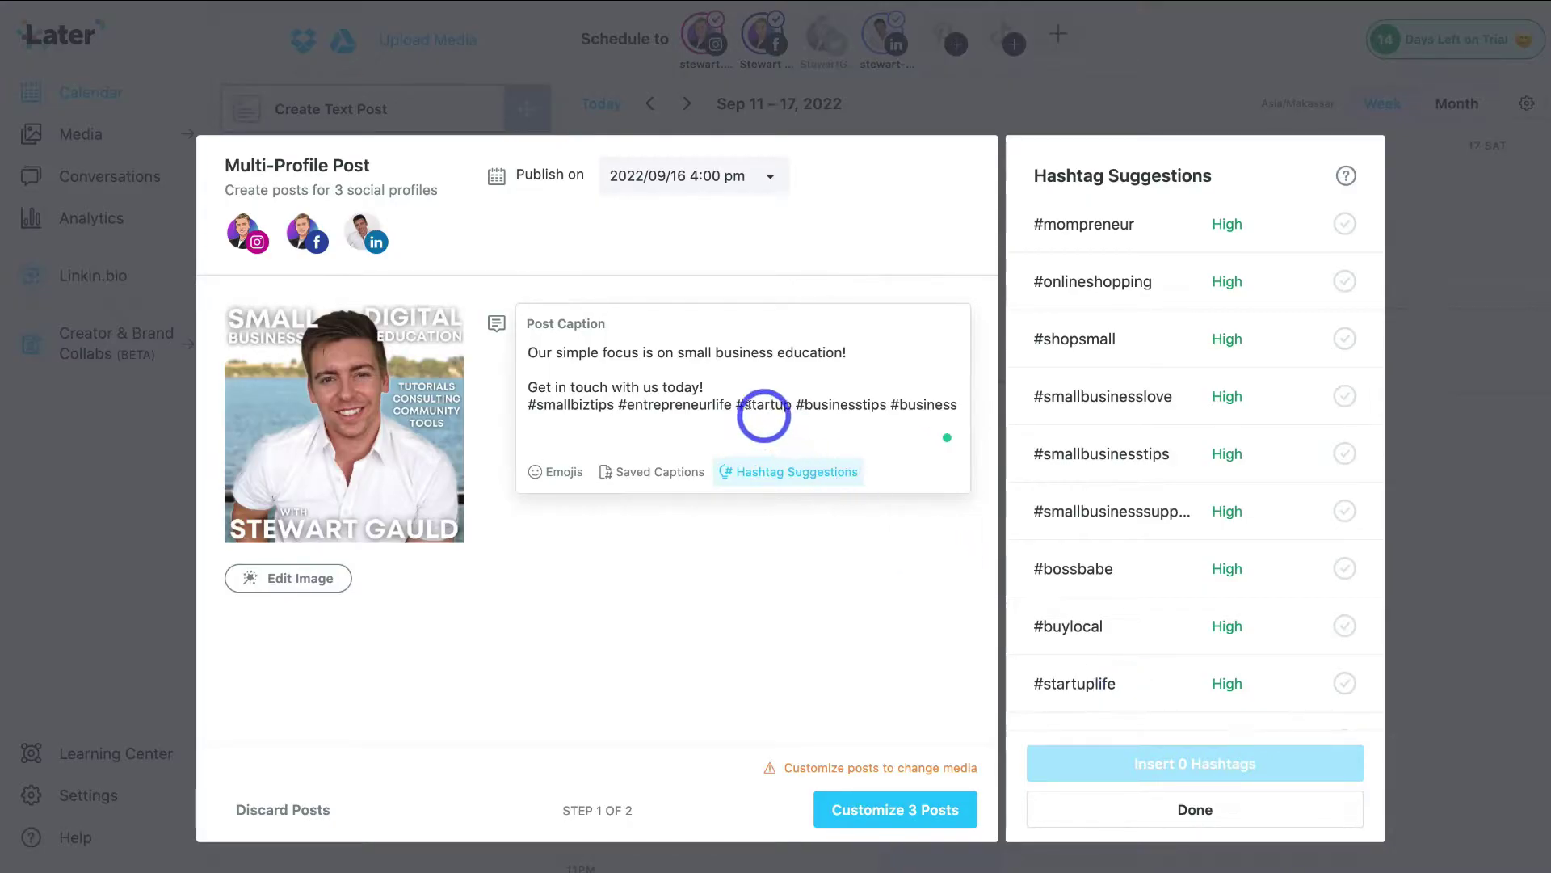
left_click(707, 386)
key("Return")
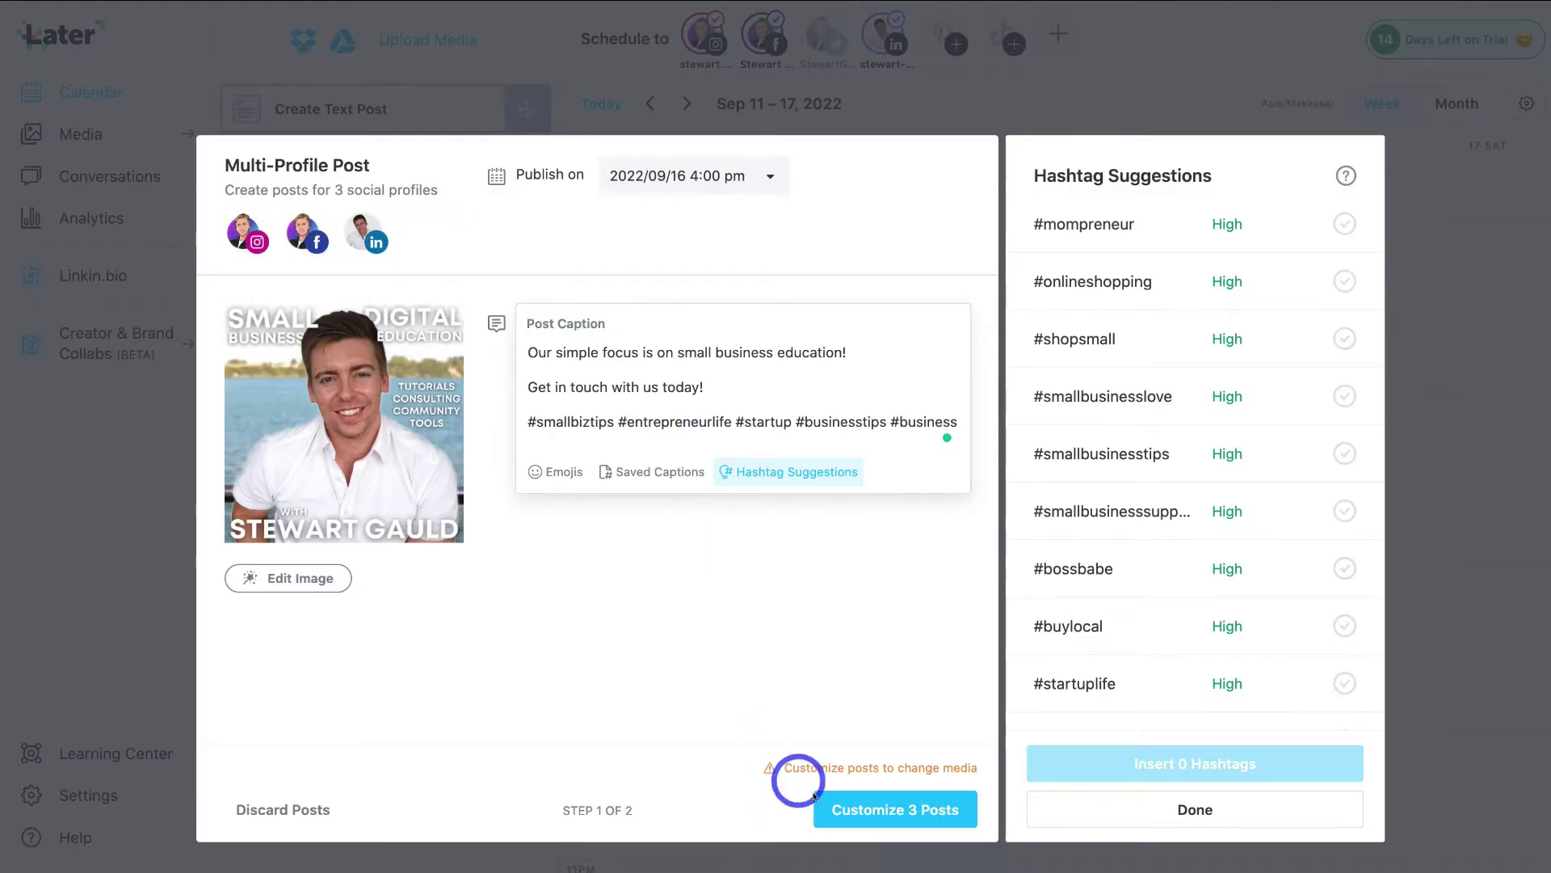
Split the post into Instagram, Facebook and LinkedIn versions and review each section.
left_click(898, 809)
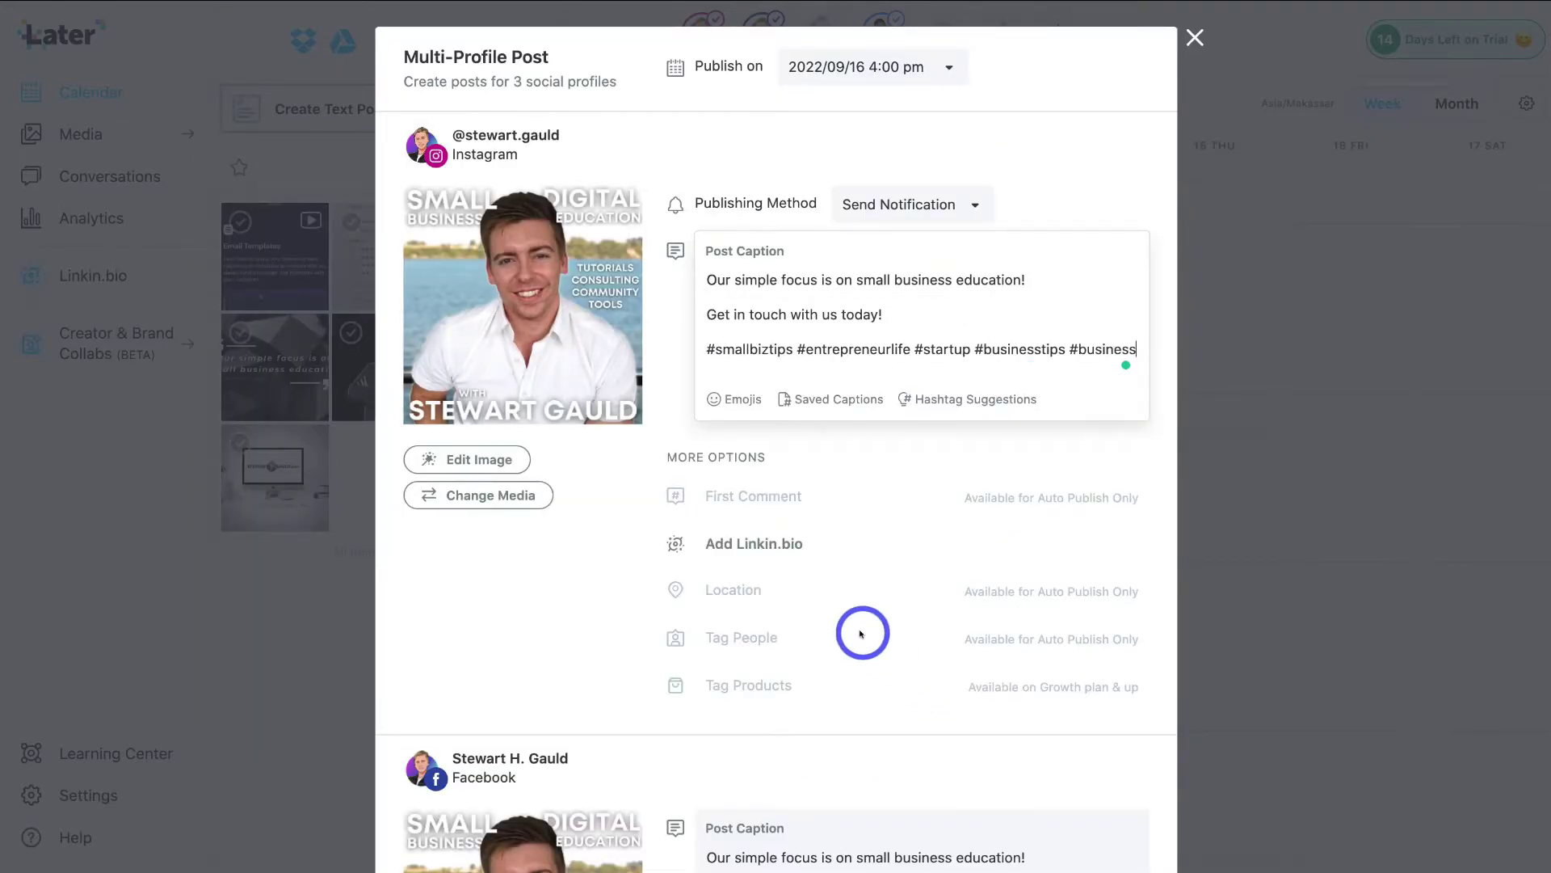
scroll(861, 634, "down", 5)
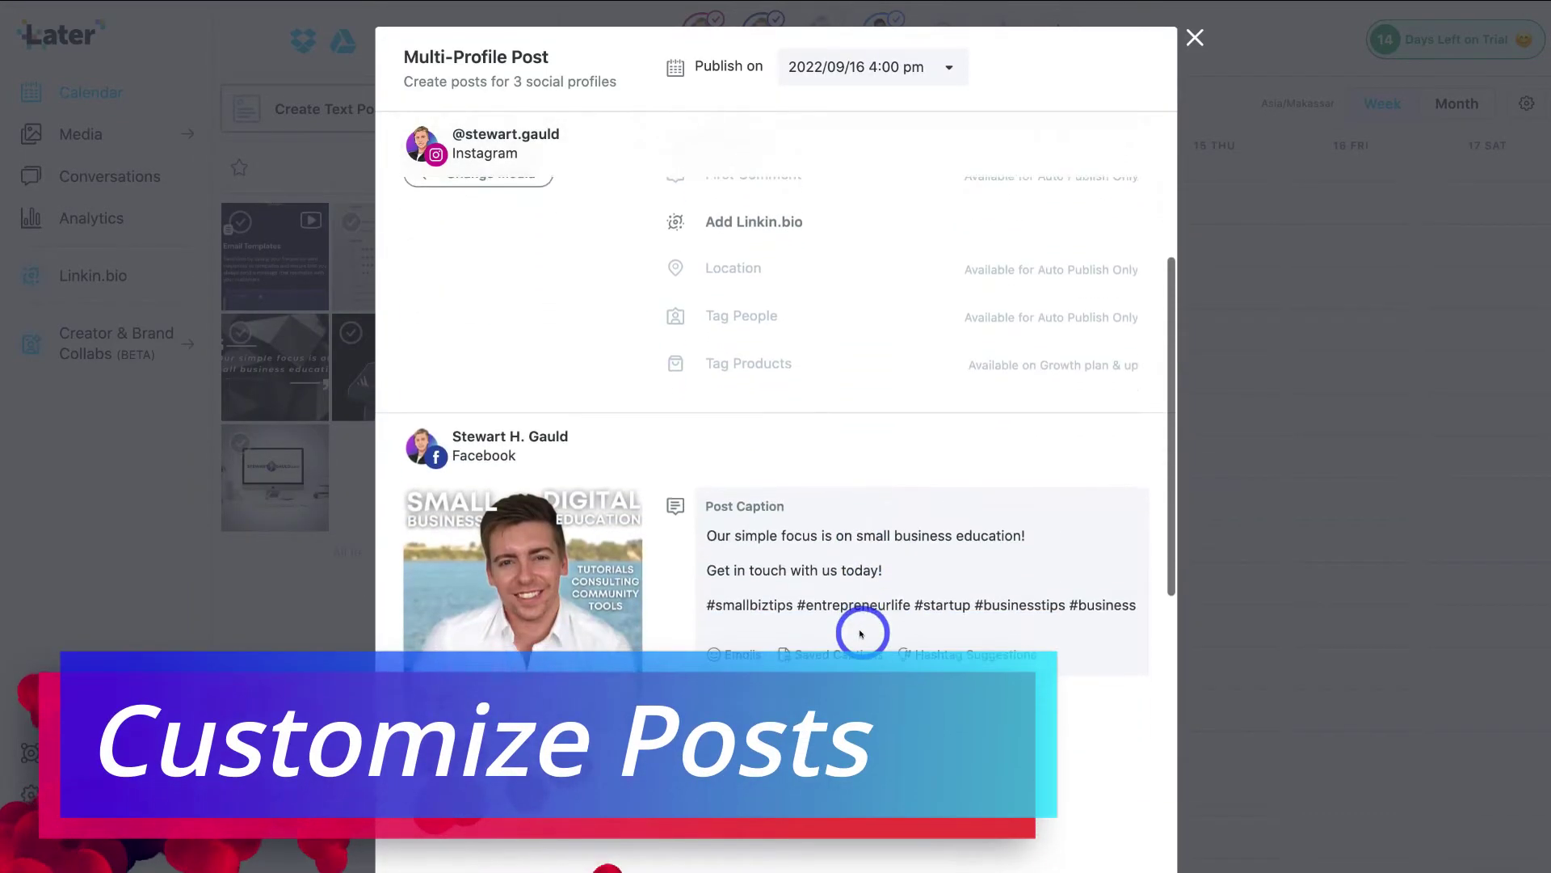
scroll(862, 633, "down", 8)
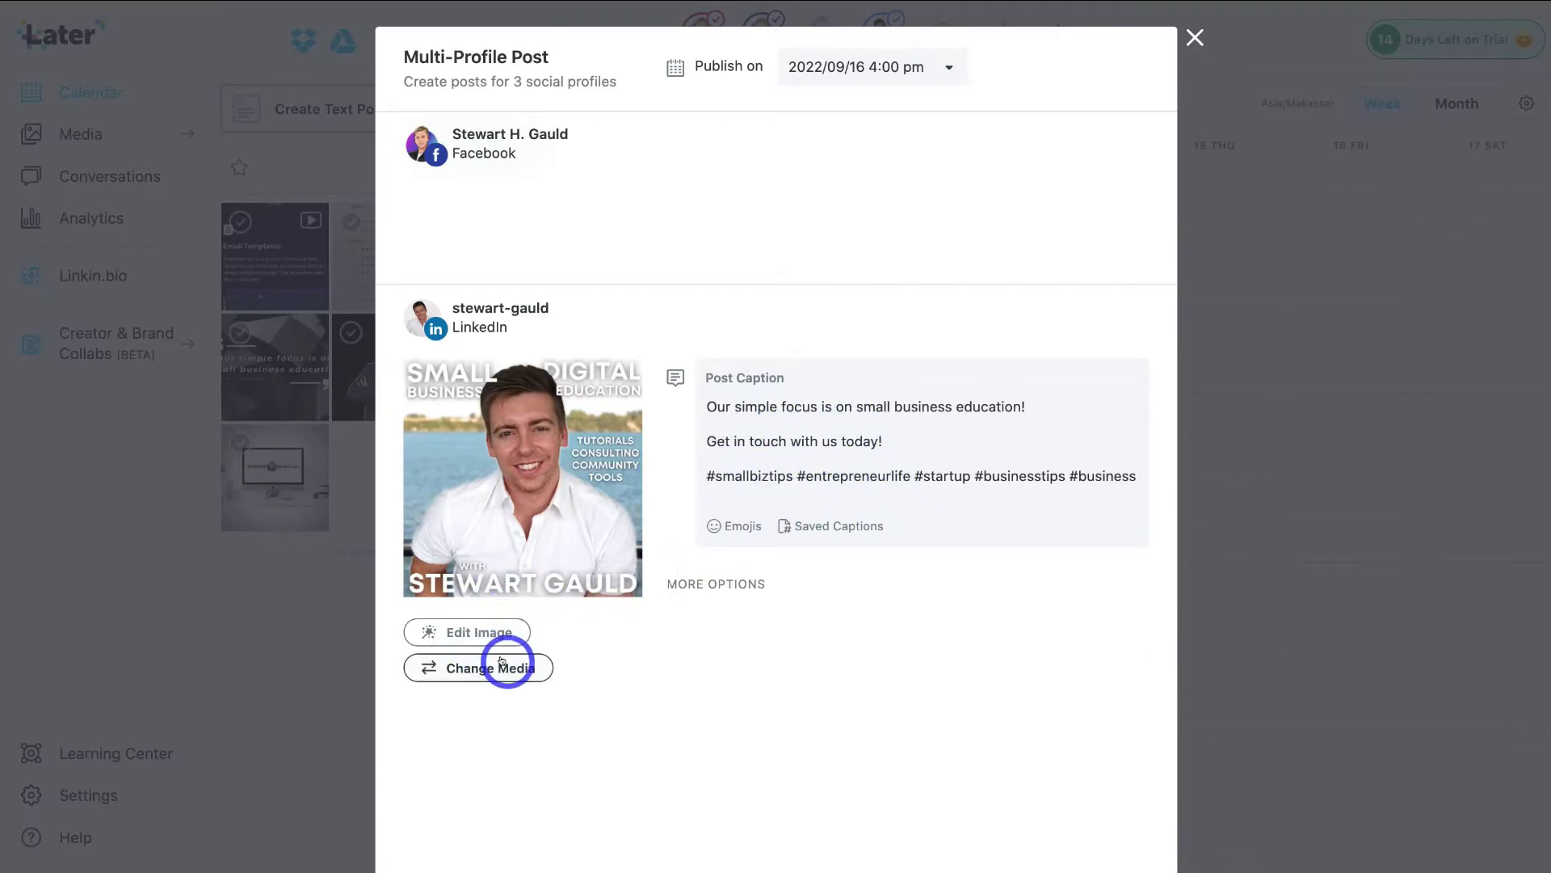
scroll(509, 656, "up", 6)
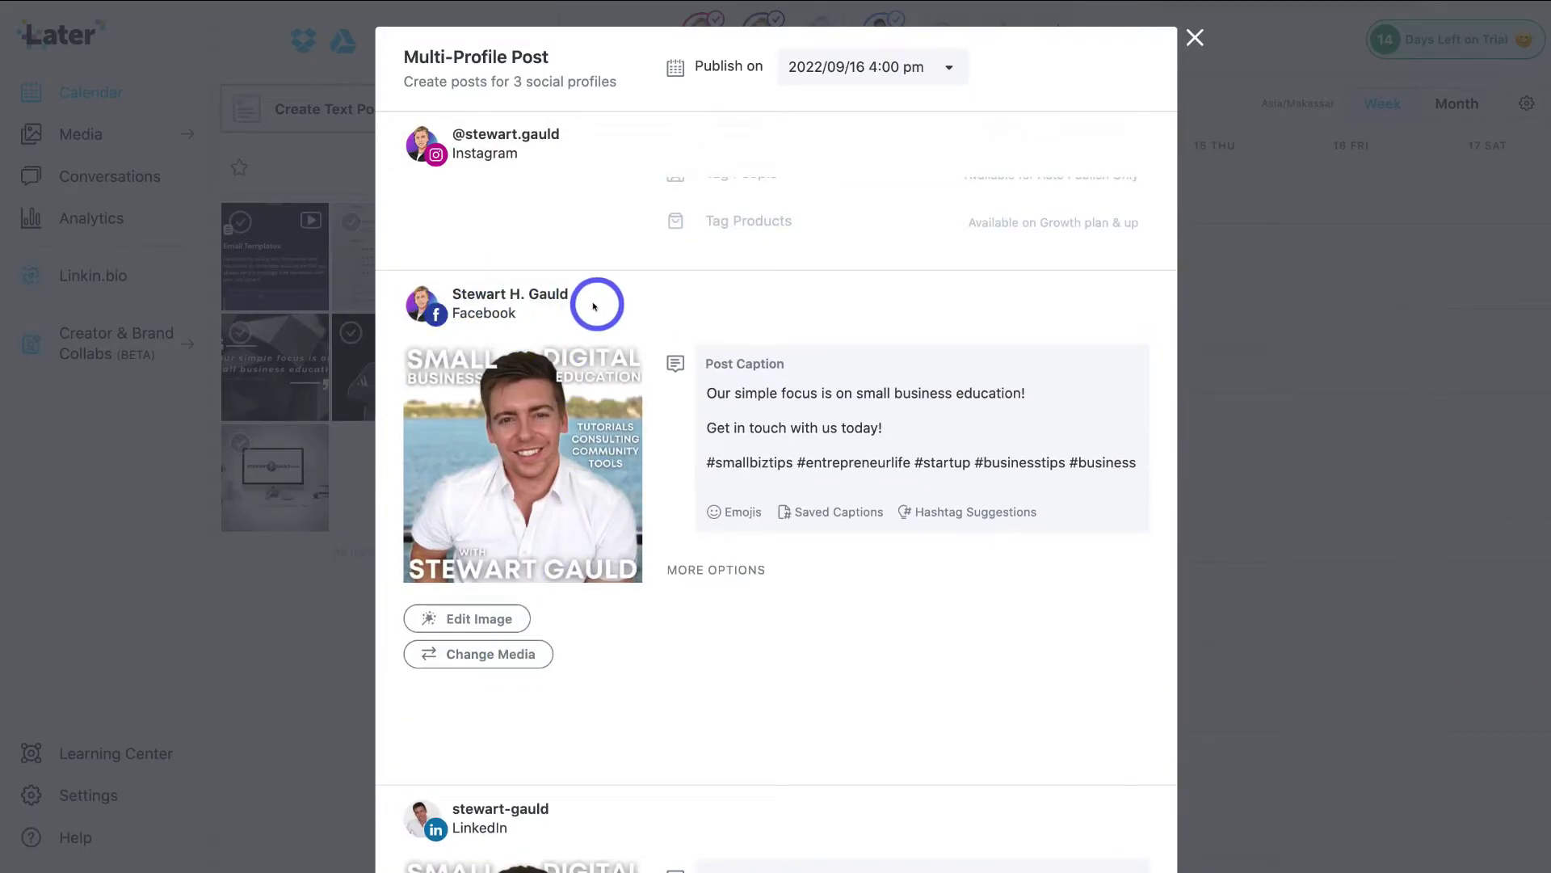
scroll(766, 447, "up", 1)
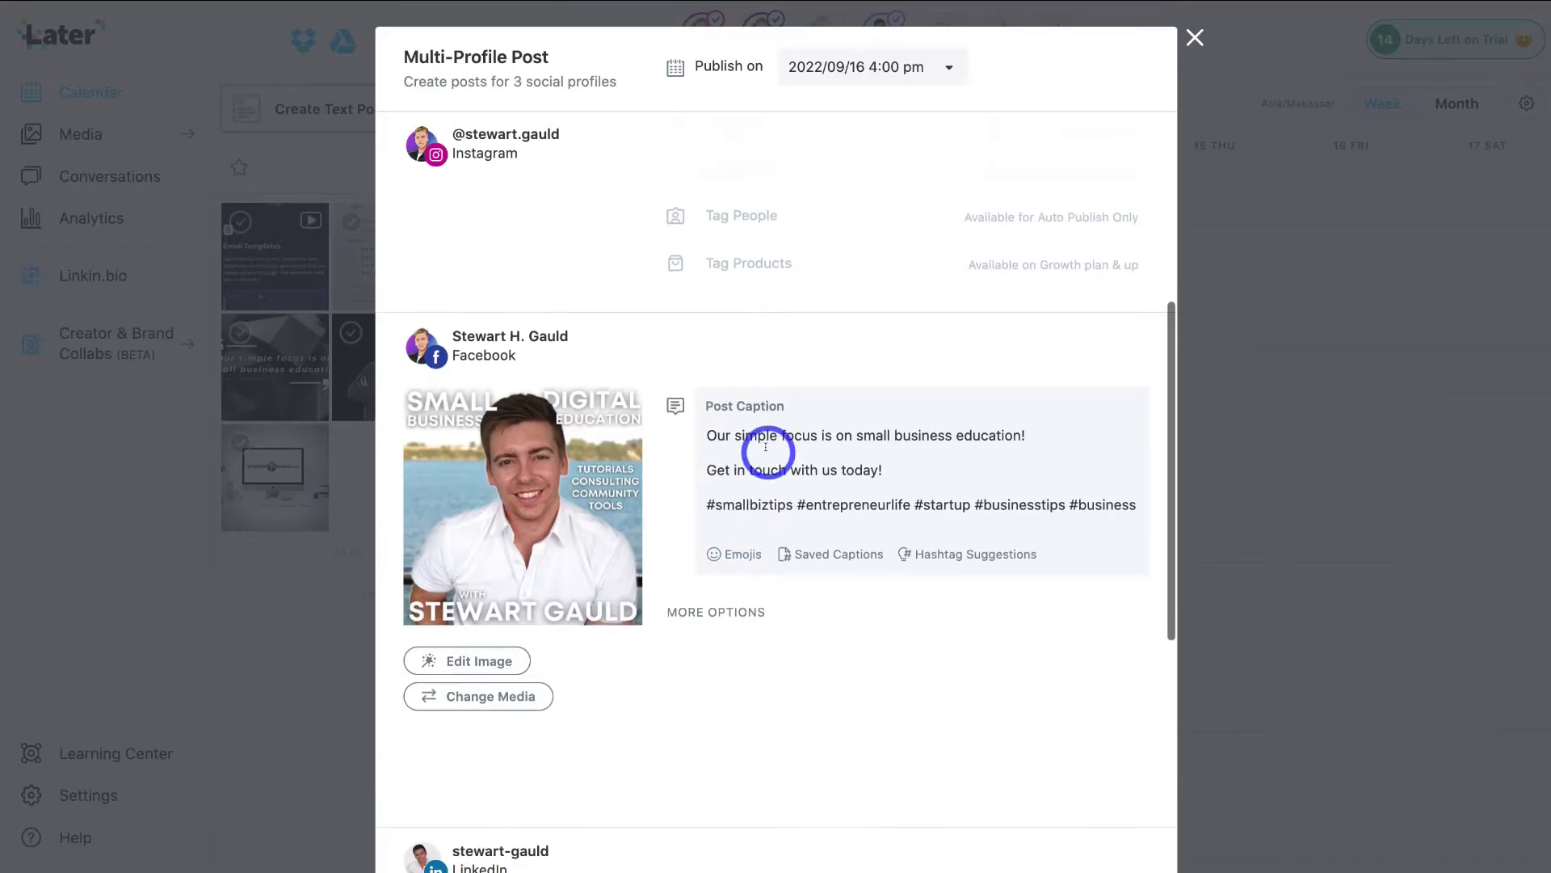
scroll(766, 447, "up", 5)
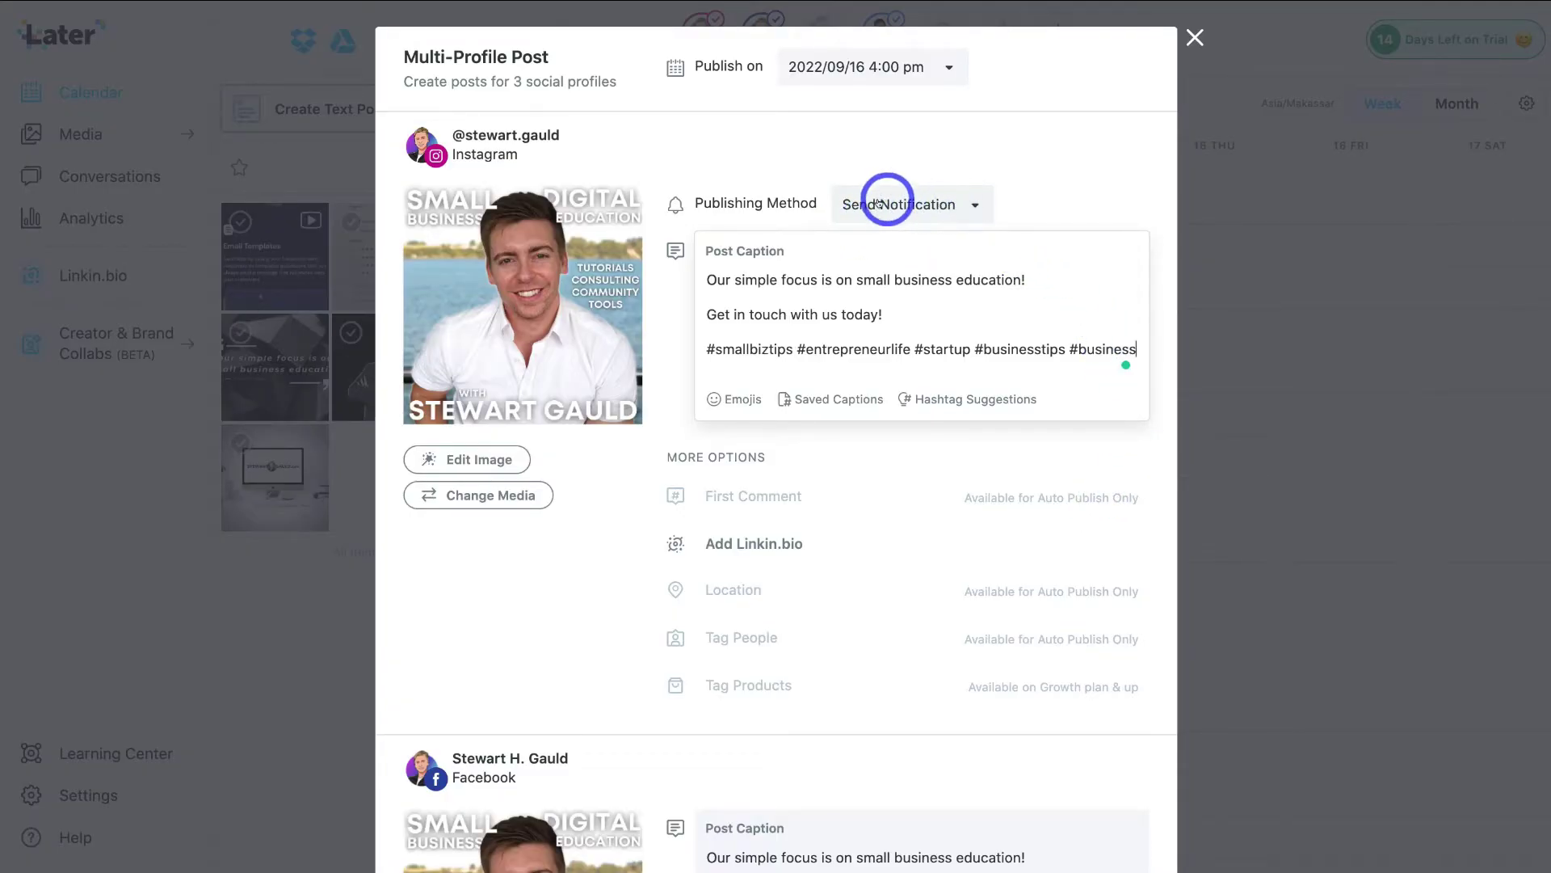
Check Instagram's publishing method, then save the three posts for Friday Sep 16 at 4:00 pm.
left_click(928, 204)
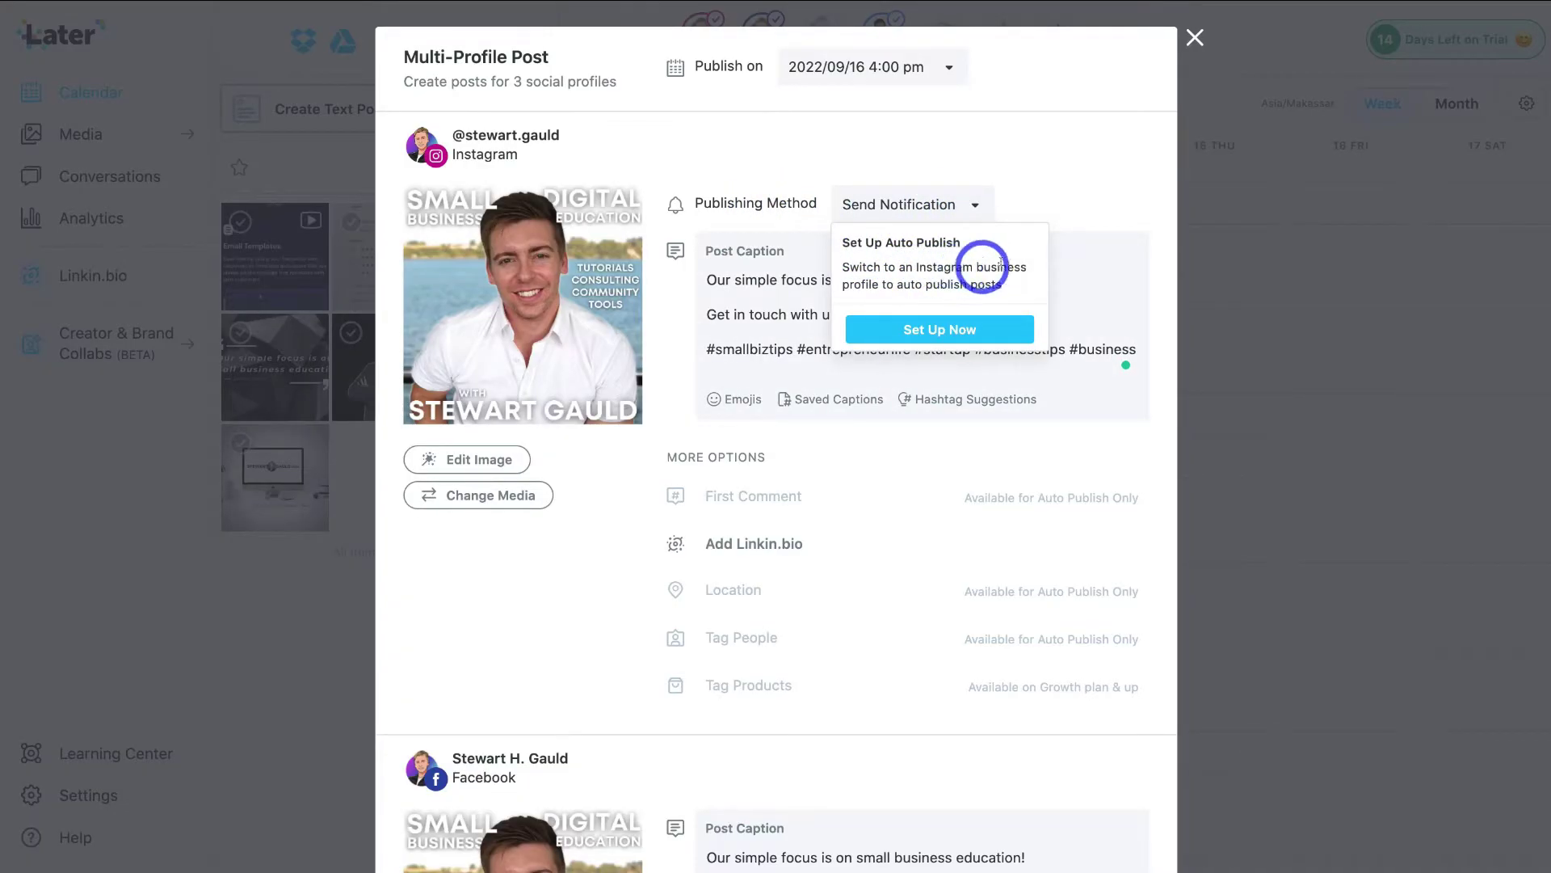
left_click(1041, 201)
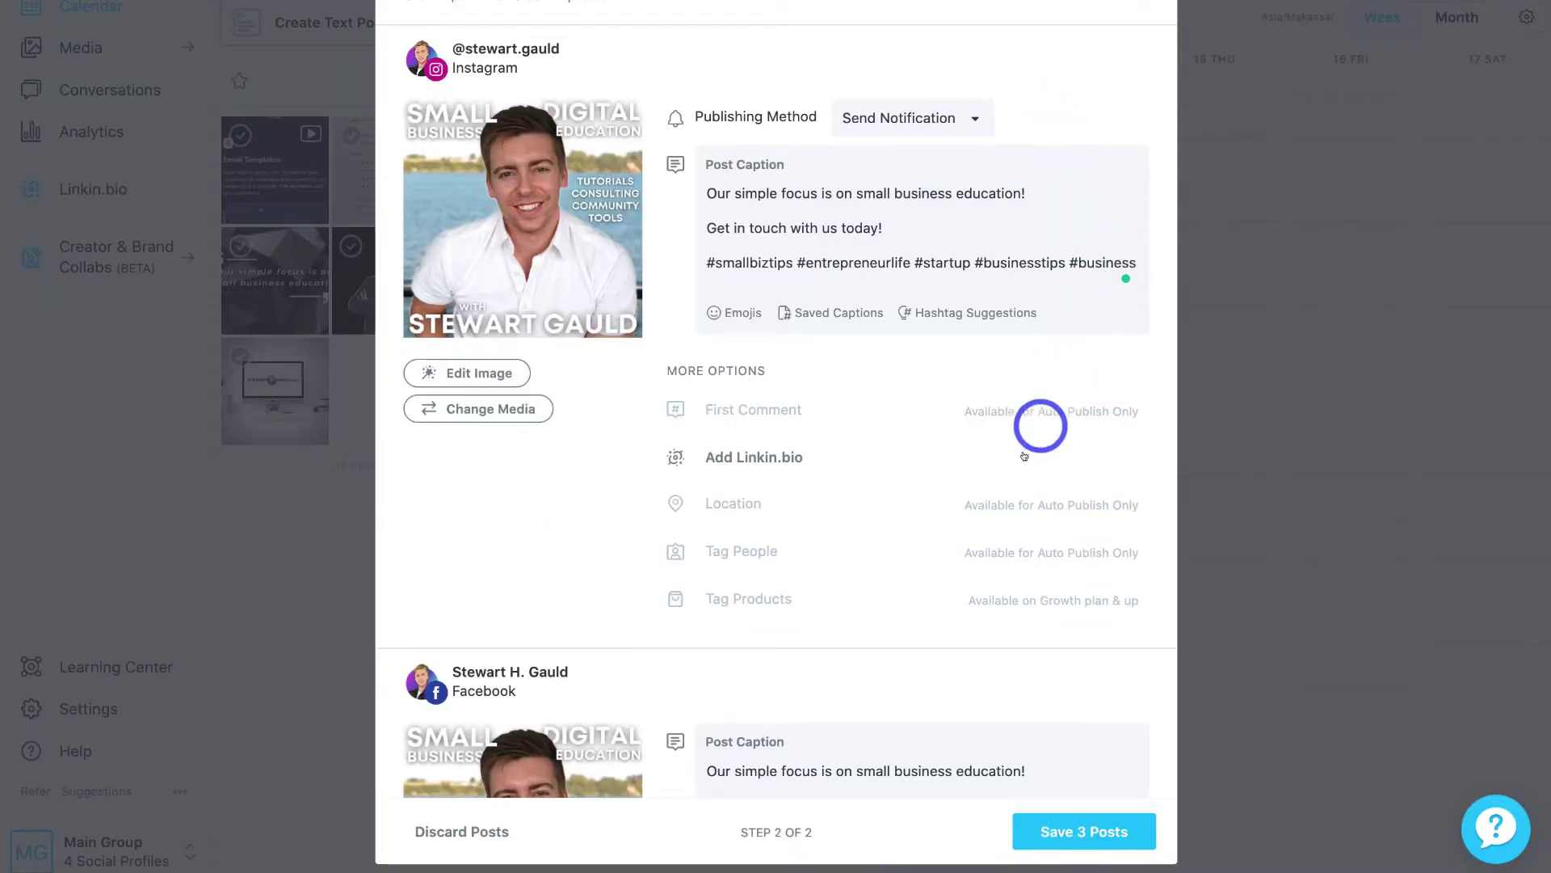
left_click(1087, 829)
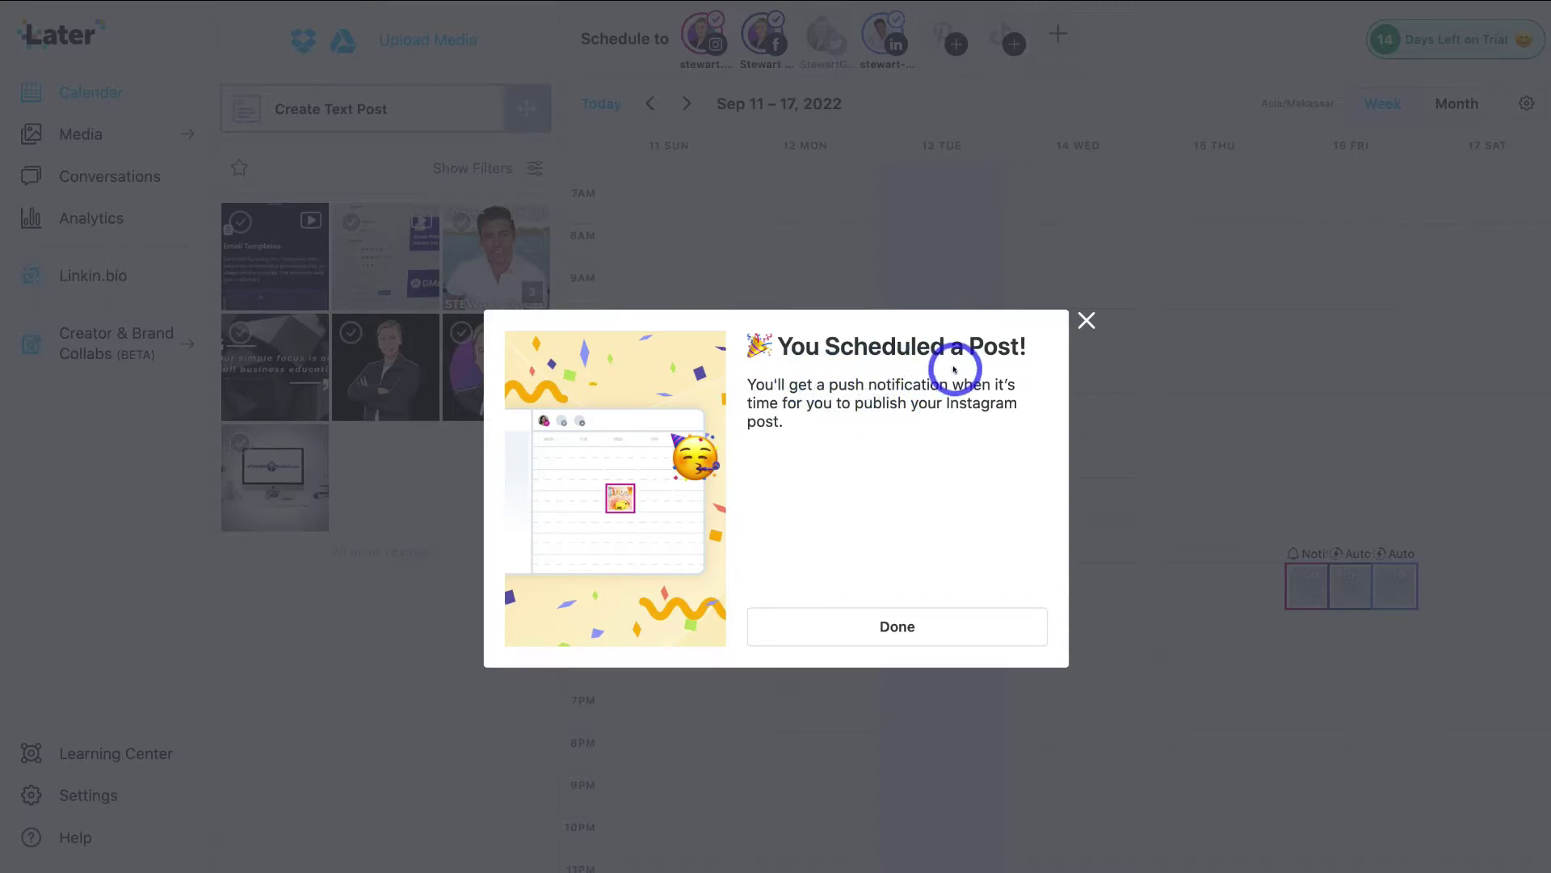
left_click(893, 626)
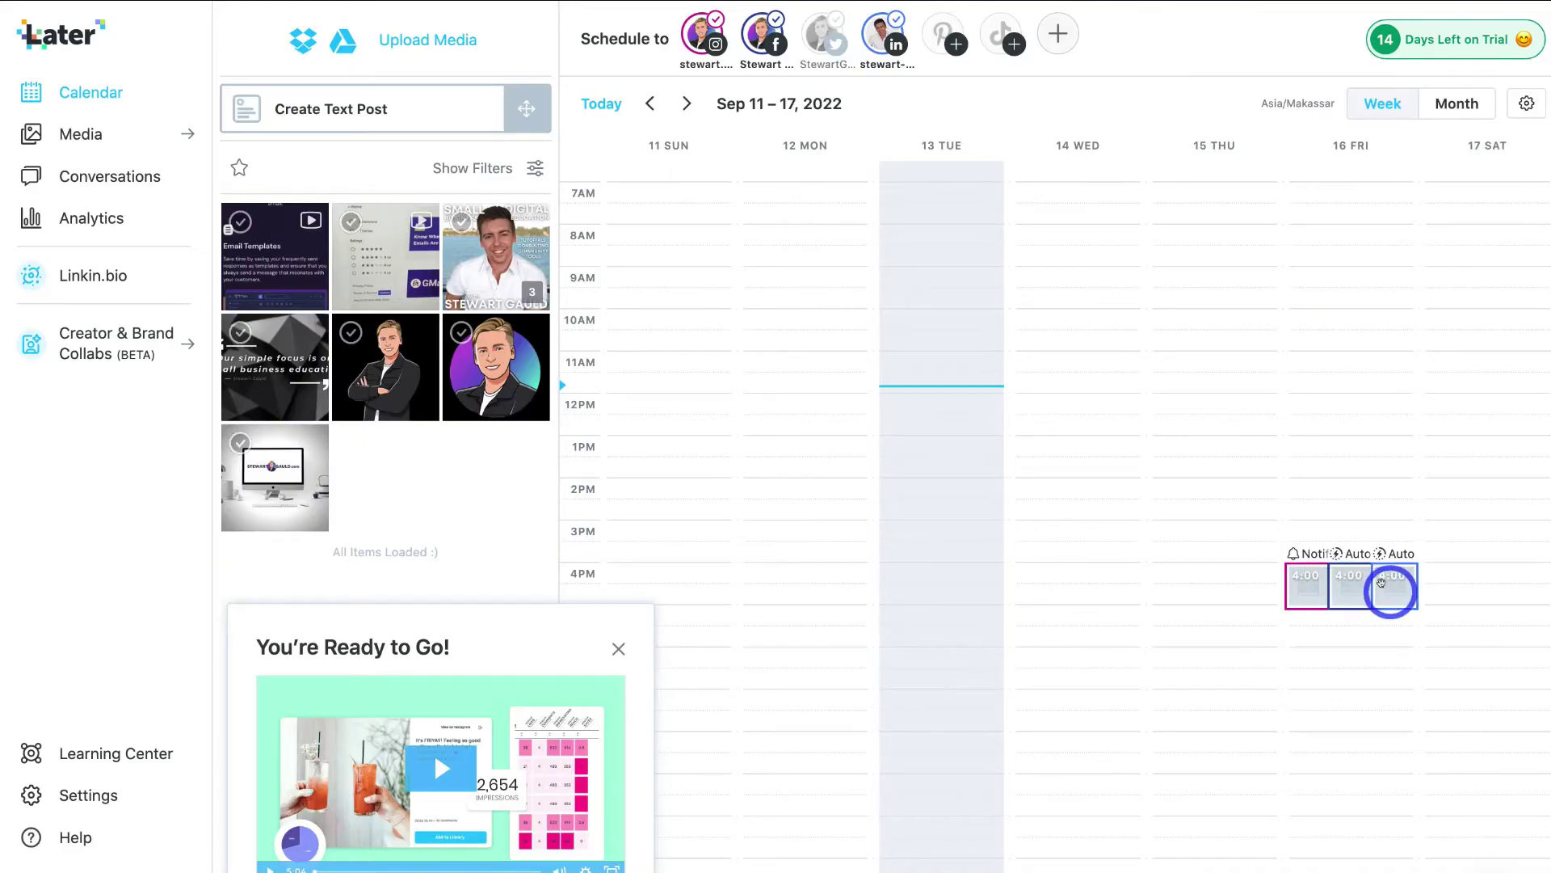
Open the Friday Facebook post, close it unchanged, and switch the calendar to month view.
left_click(1337, 589)
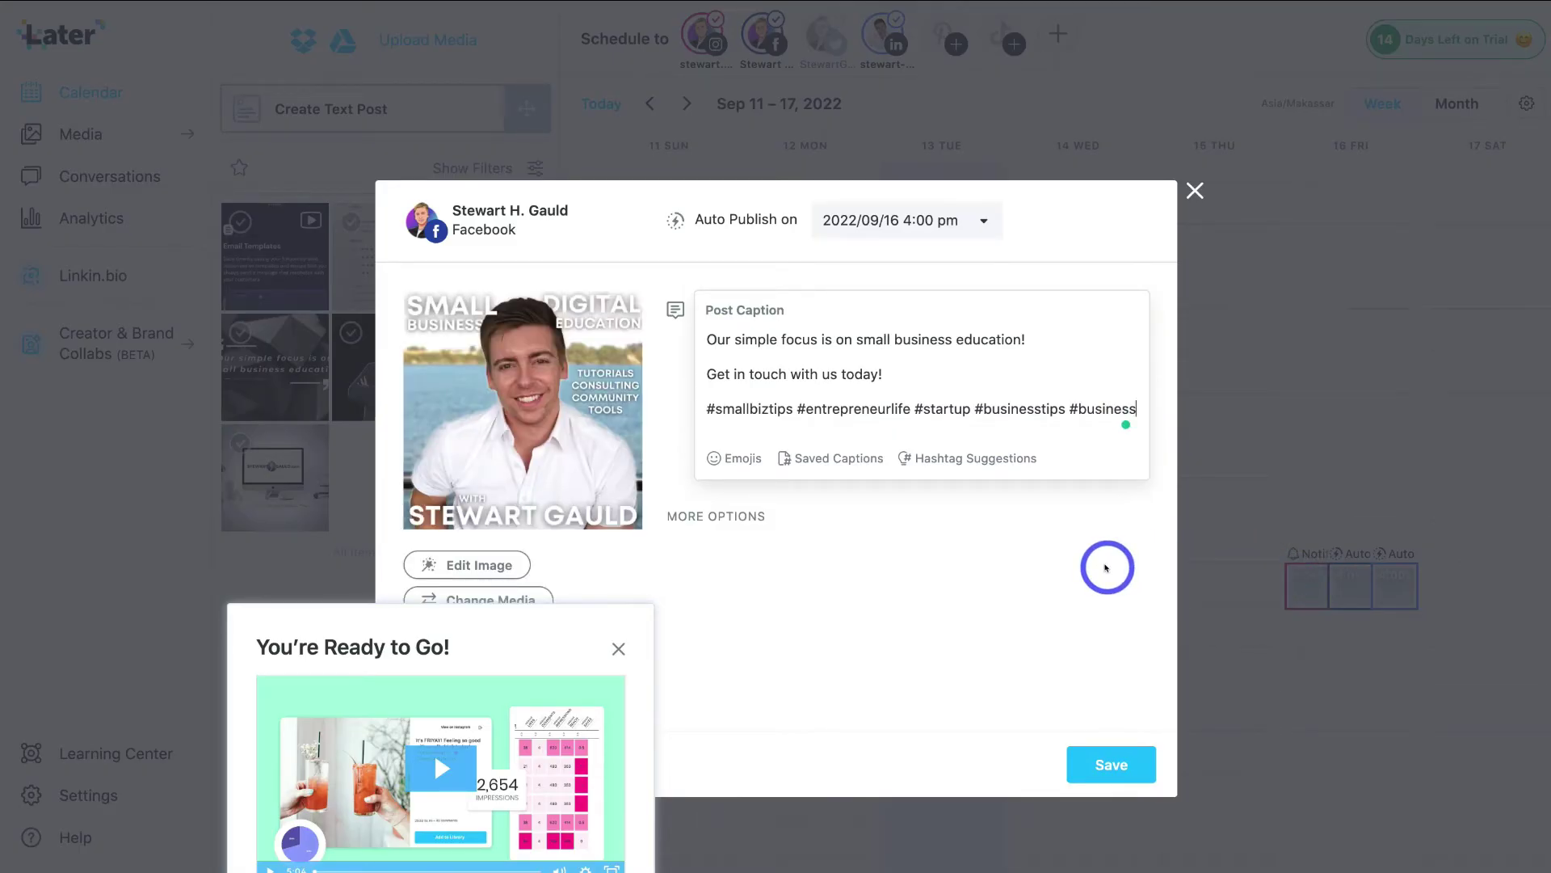
left_click(1193, 190)
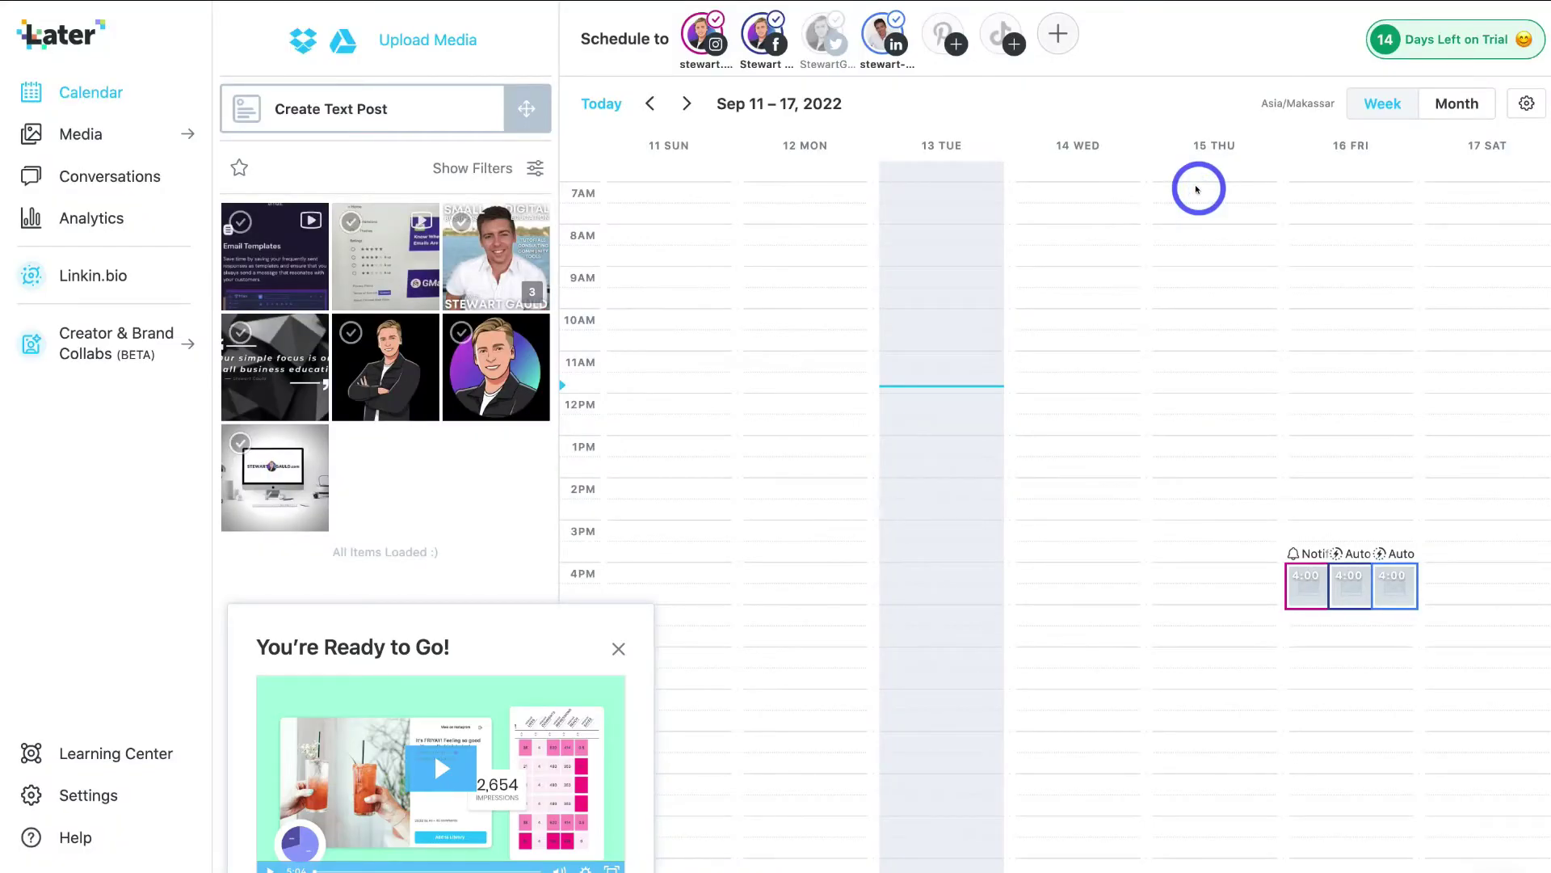
left_click(1456, 105)
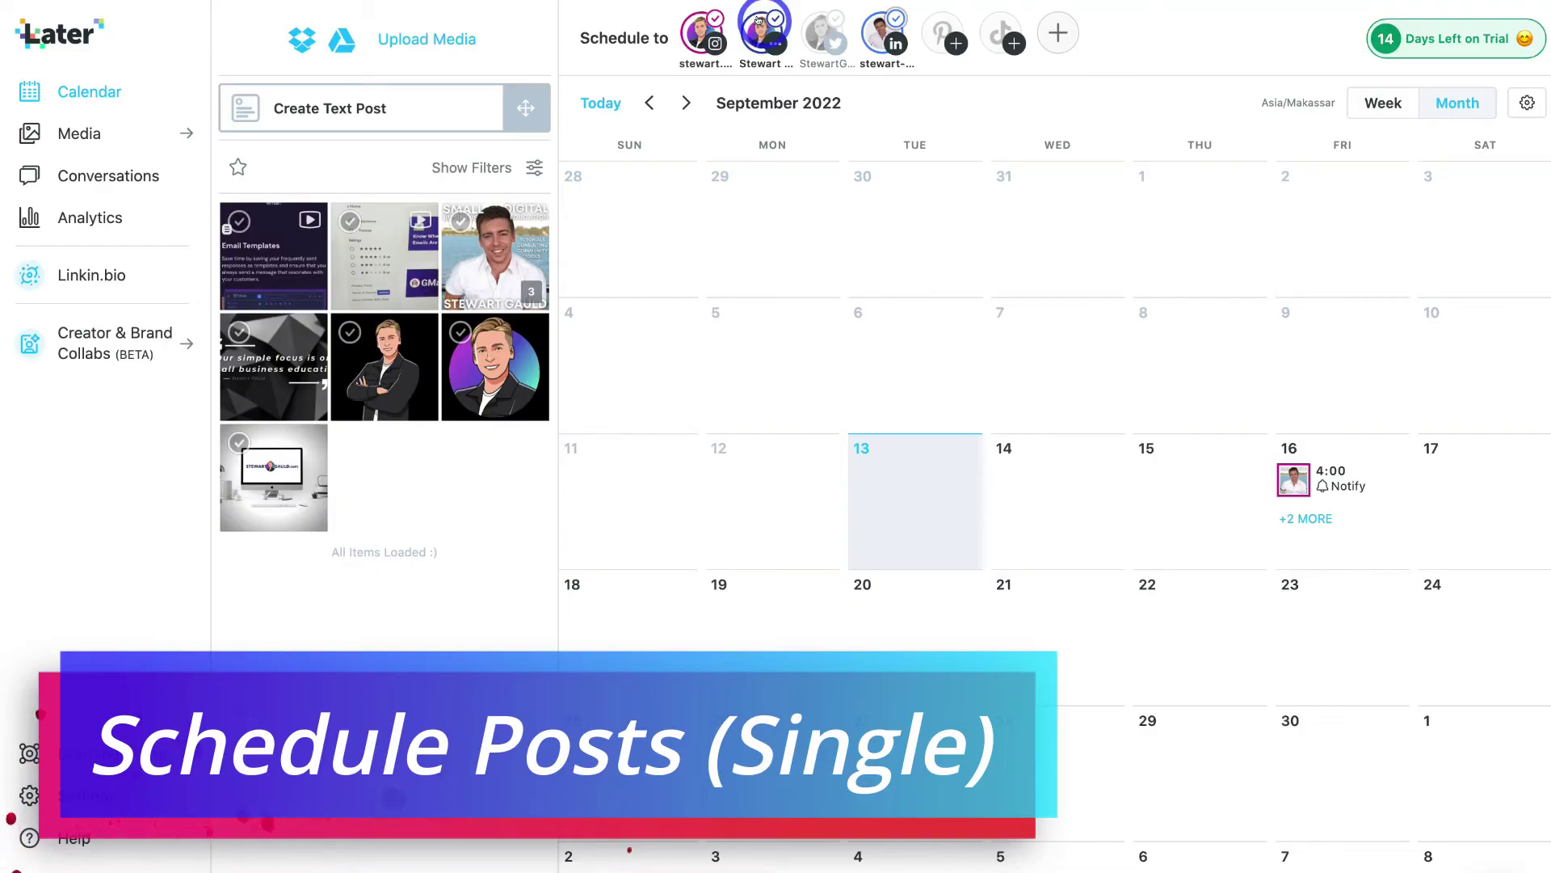
Hide Instagram and LinkedIn posts so only Facebook remains, and try selecting a library image.
left_click(710, 12)
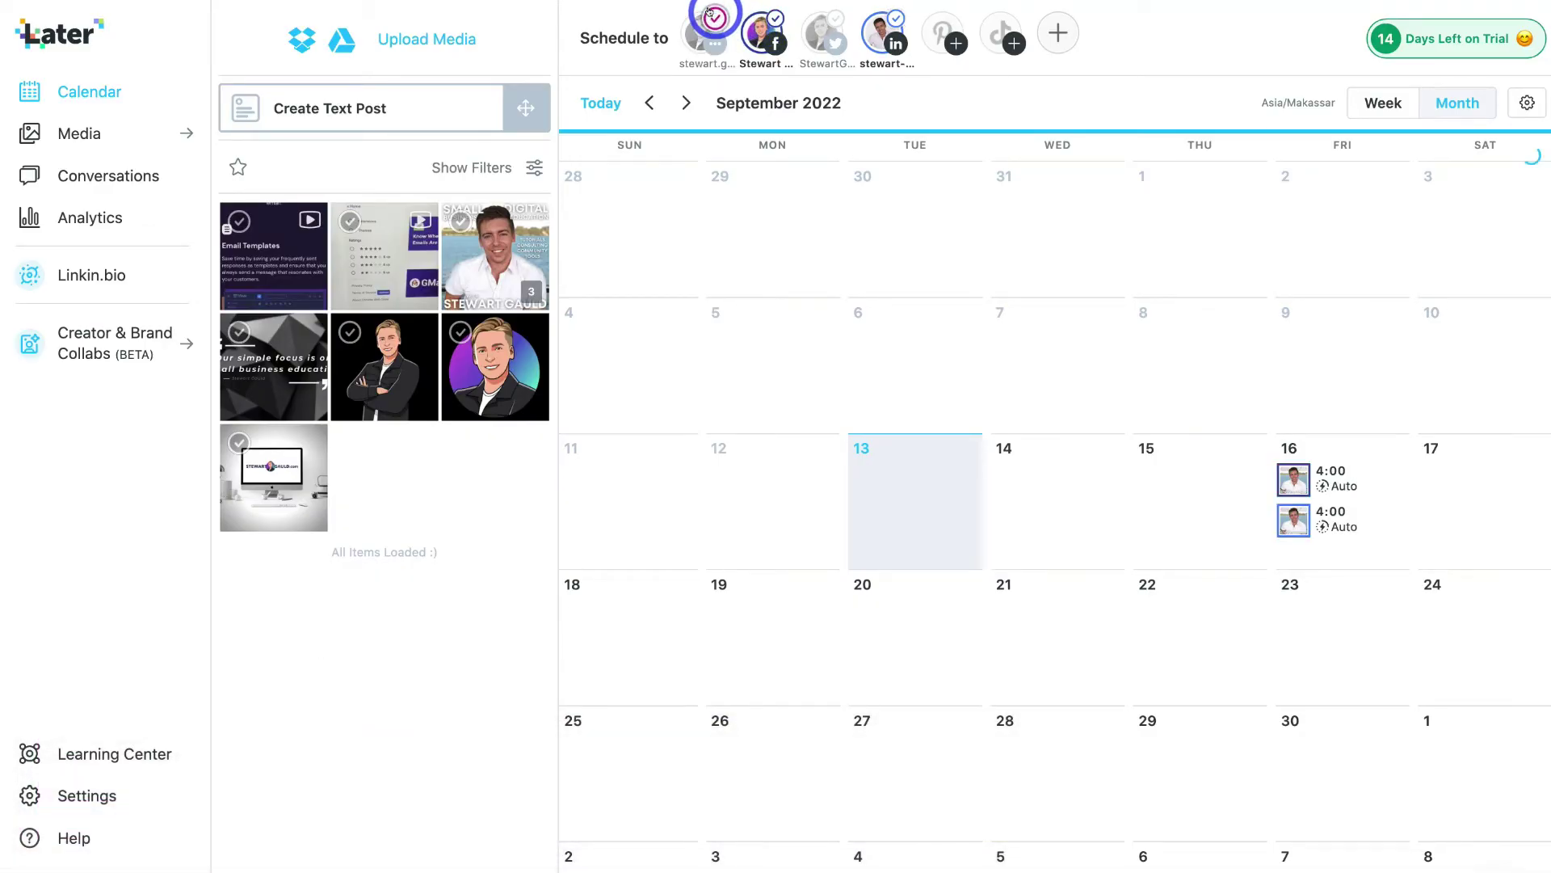
left_click(893, 17)
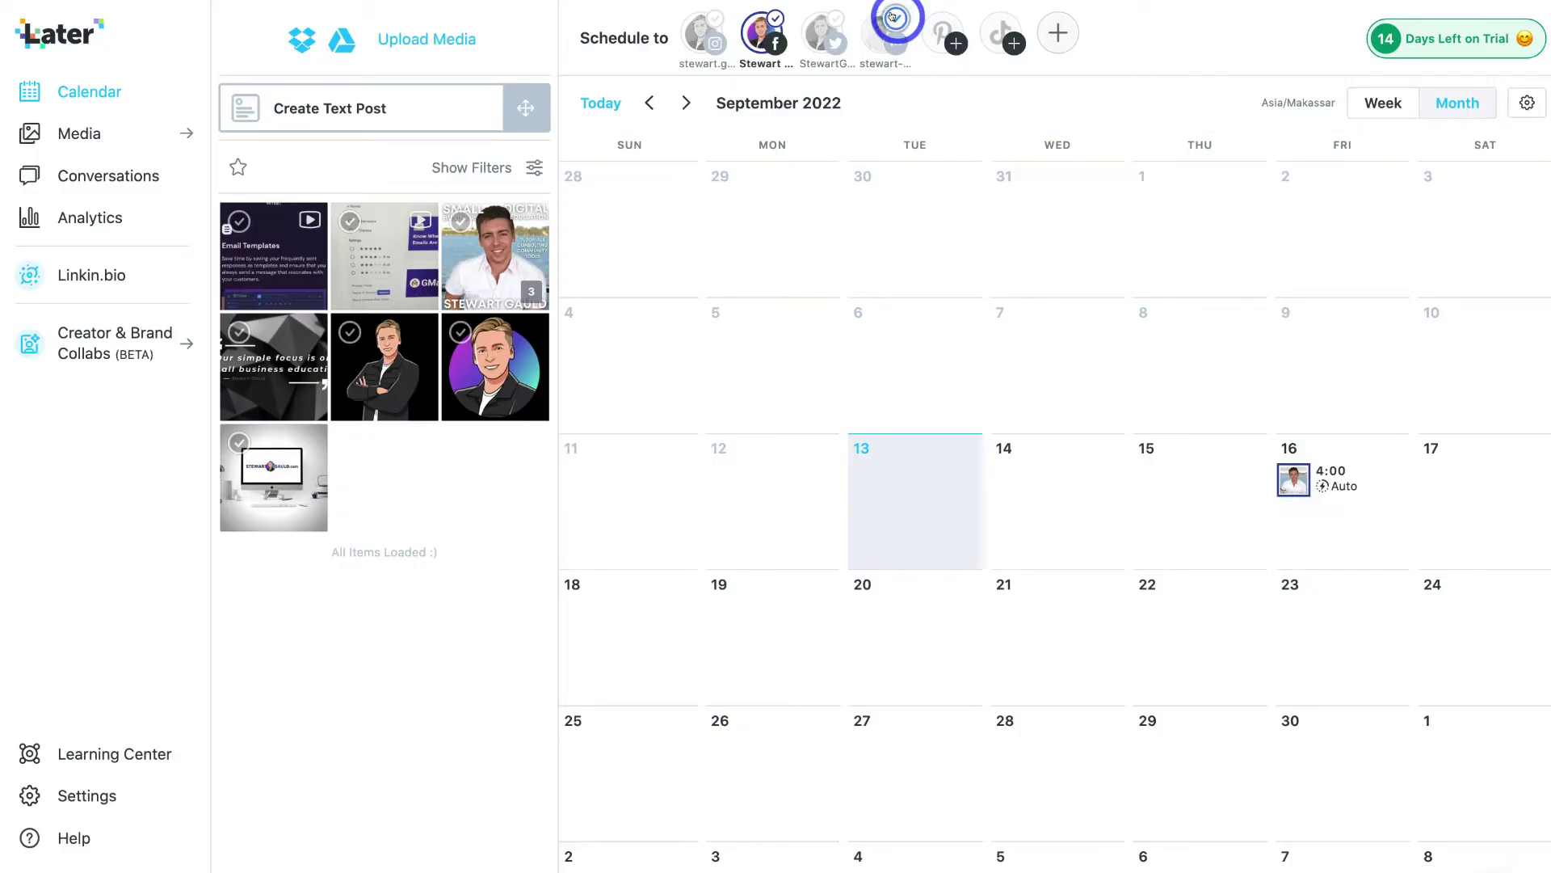
left_click(758, 12)
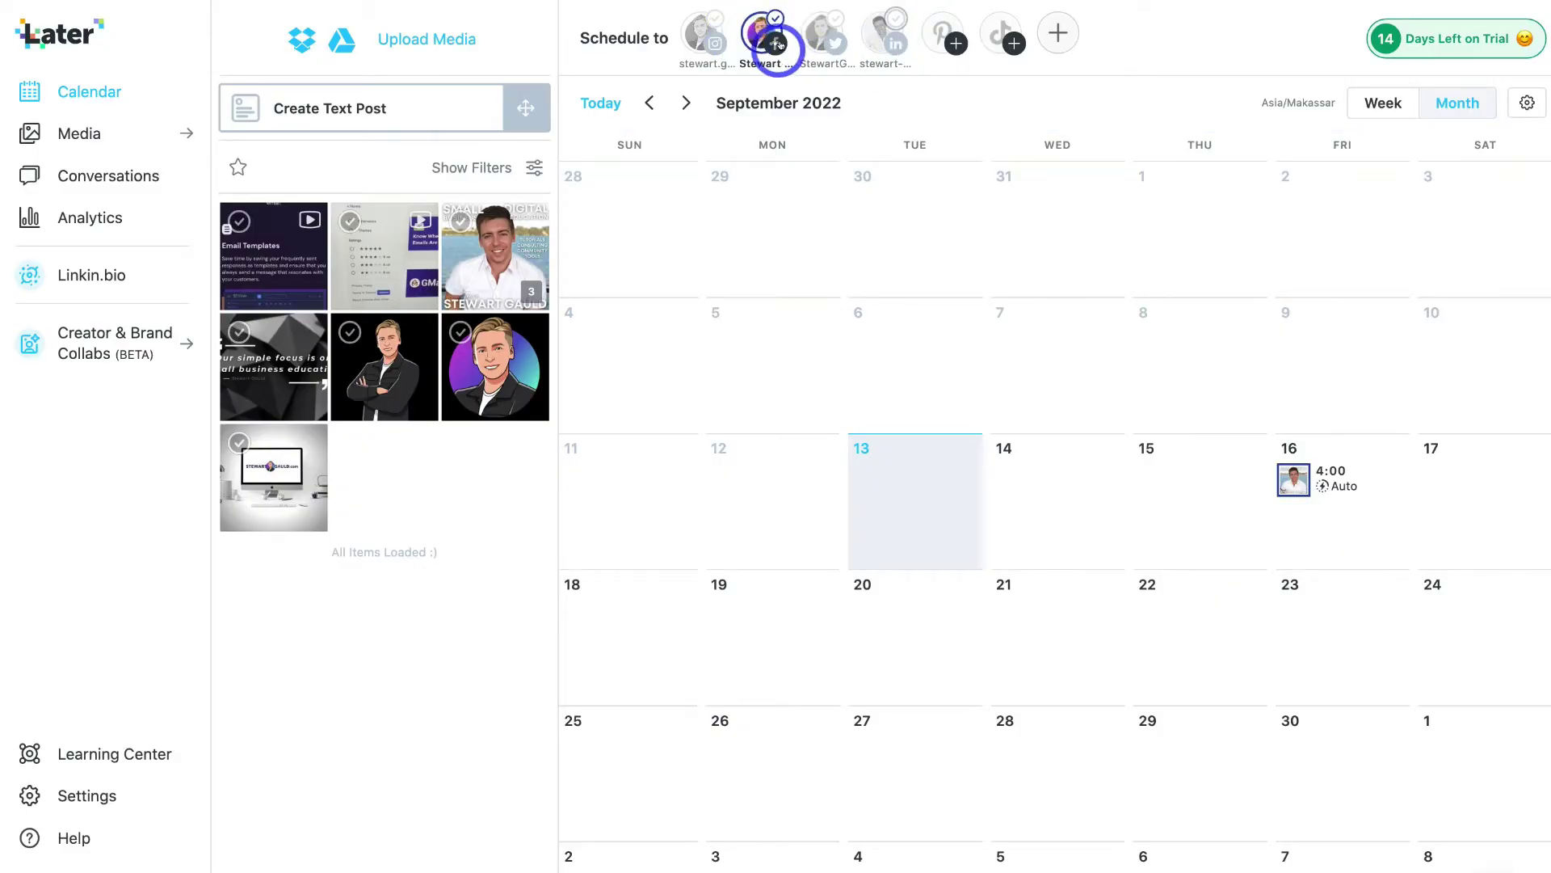
left_click(773, 42)
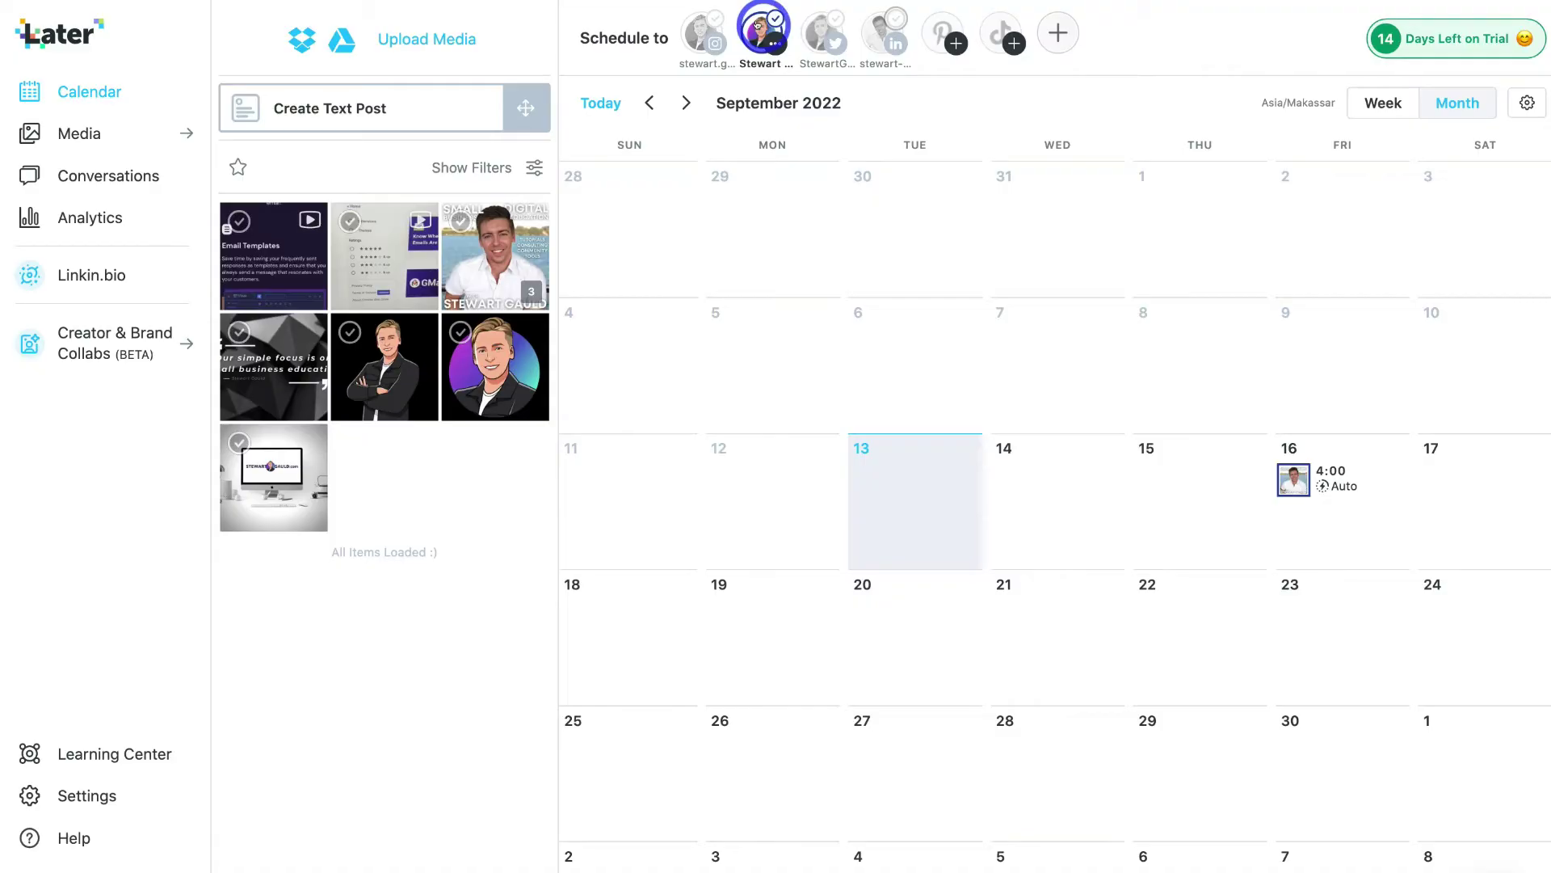
left_click(350, 331)
left_click(254, 462)
left_click_drag(253, 459, 1352, 680)
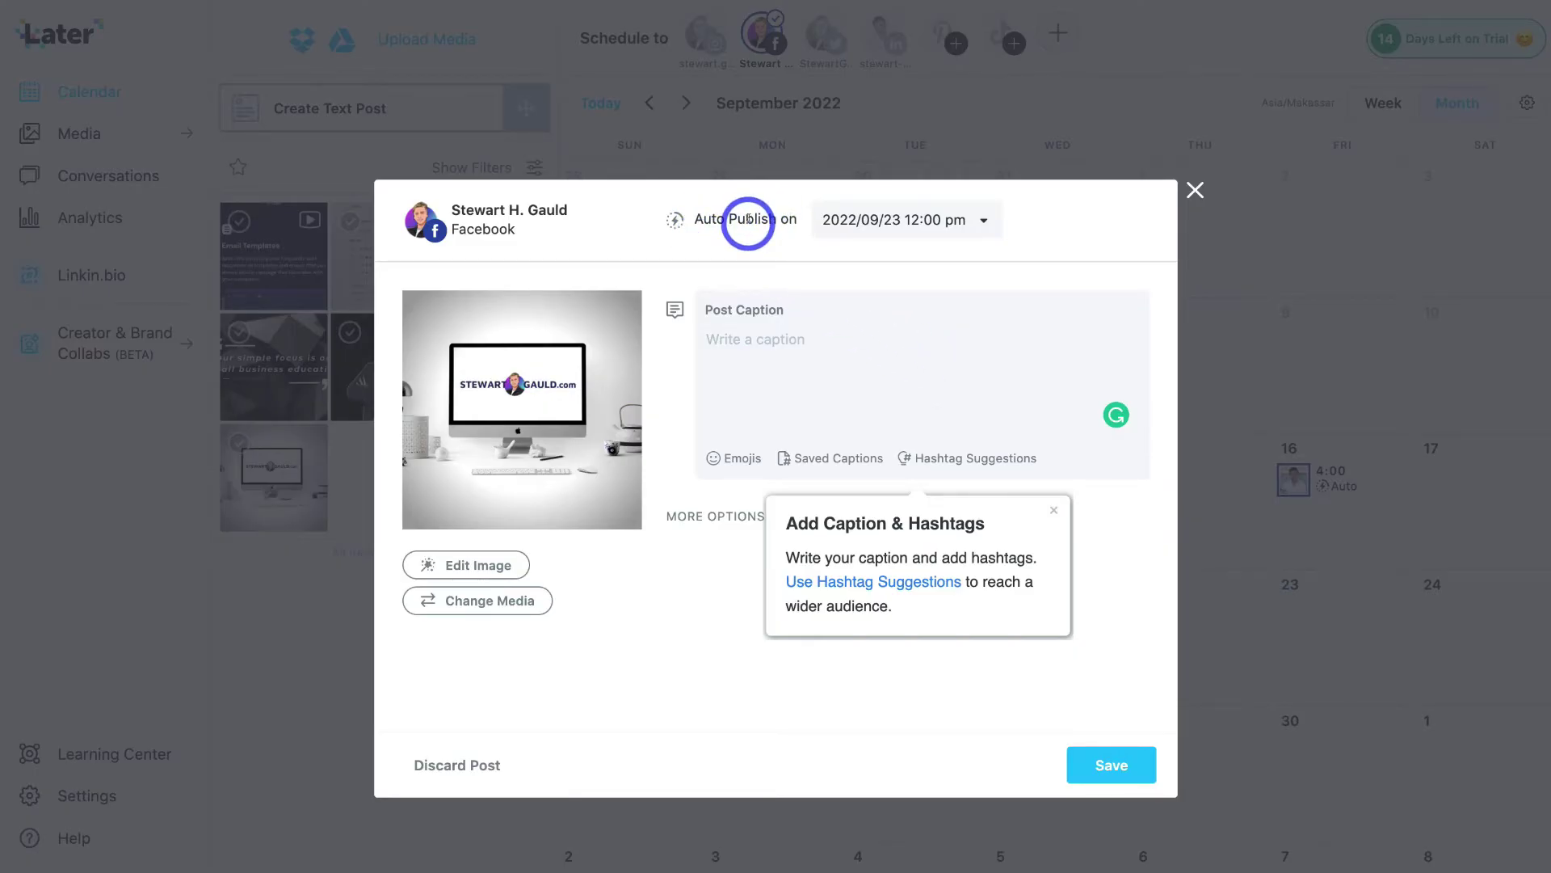
left_click(979, 219)
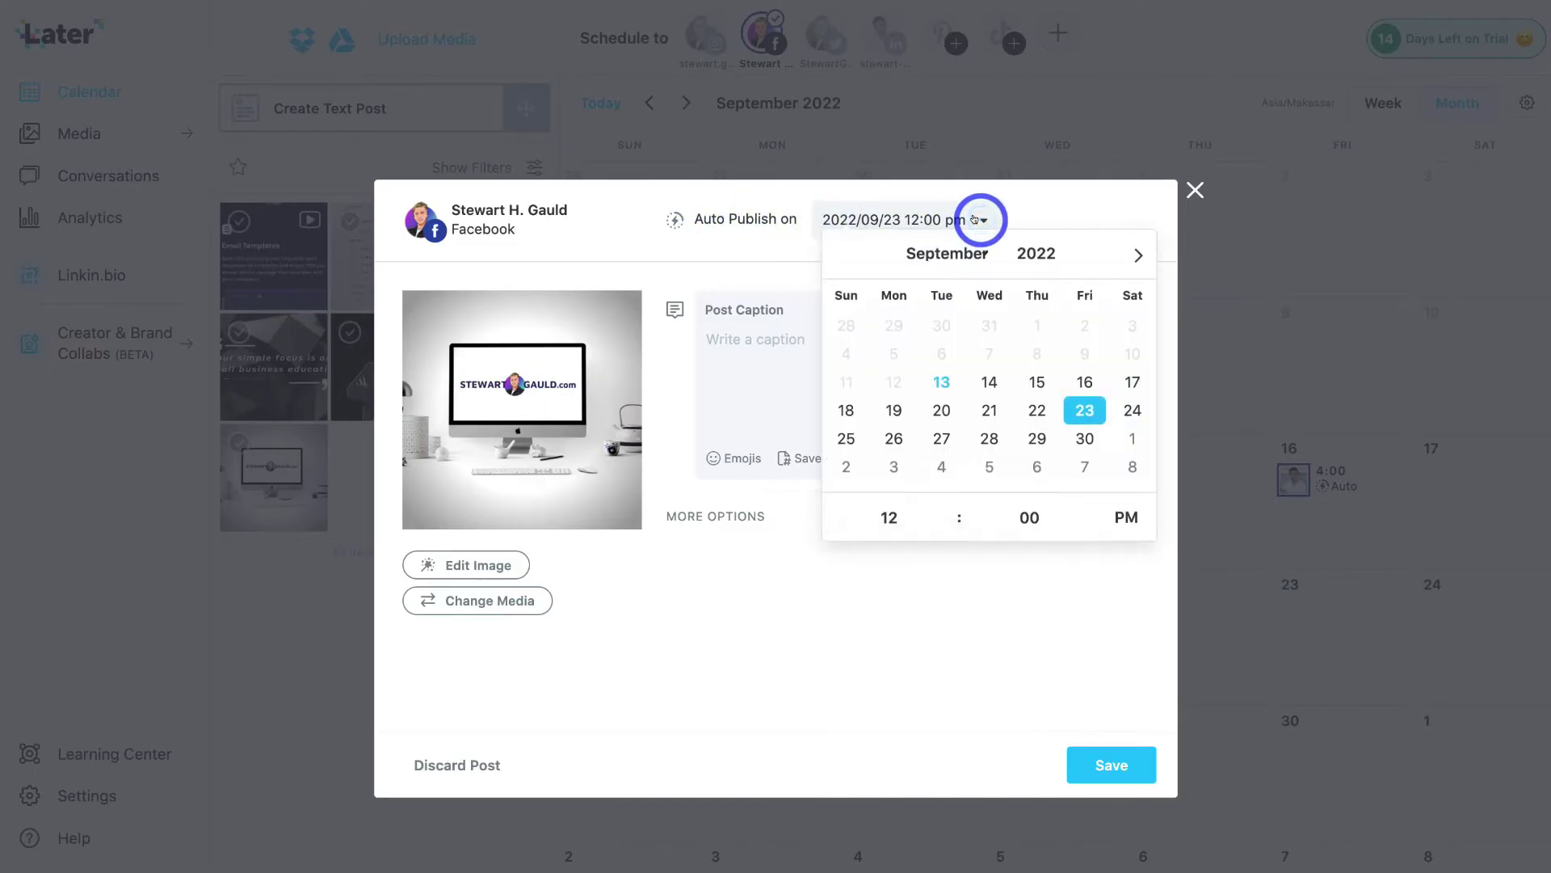
left_click(1083, 436)
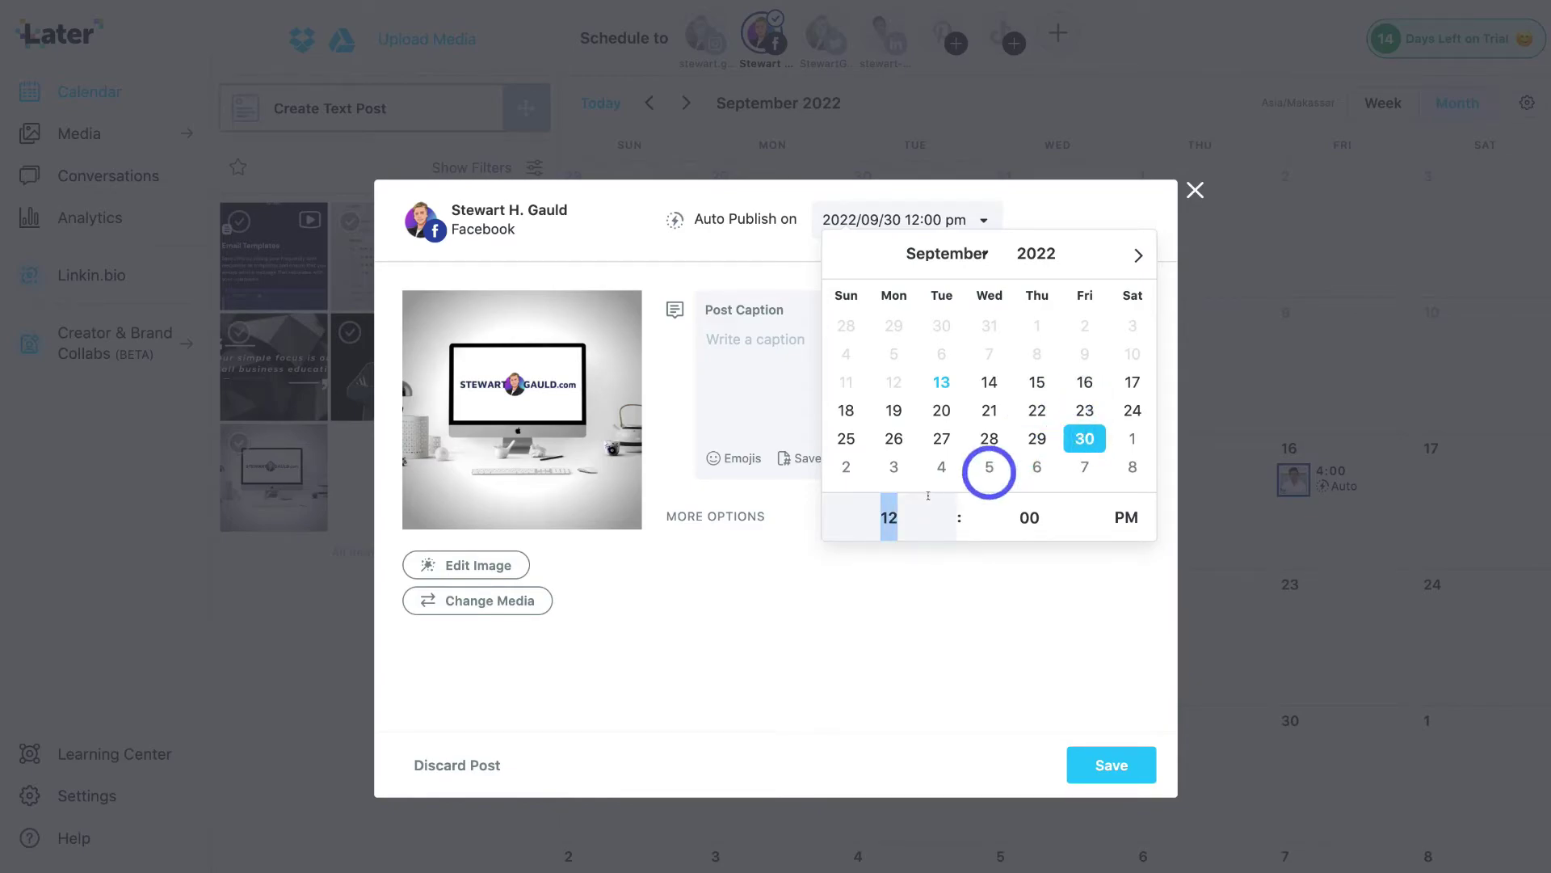
type("3")
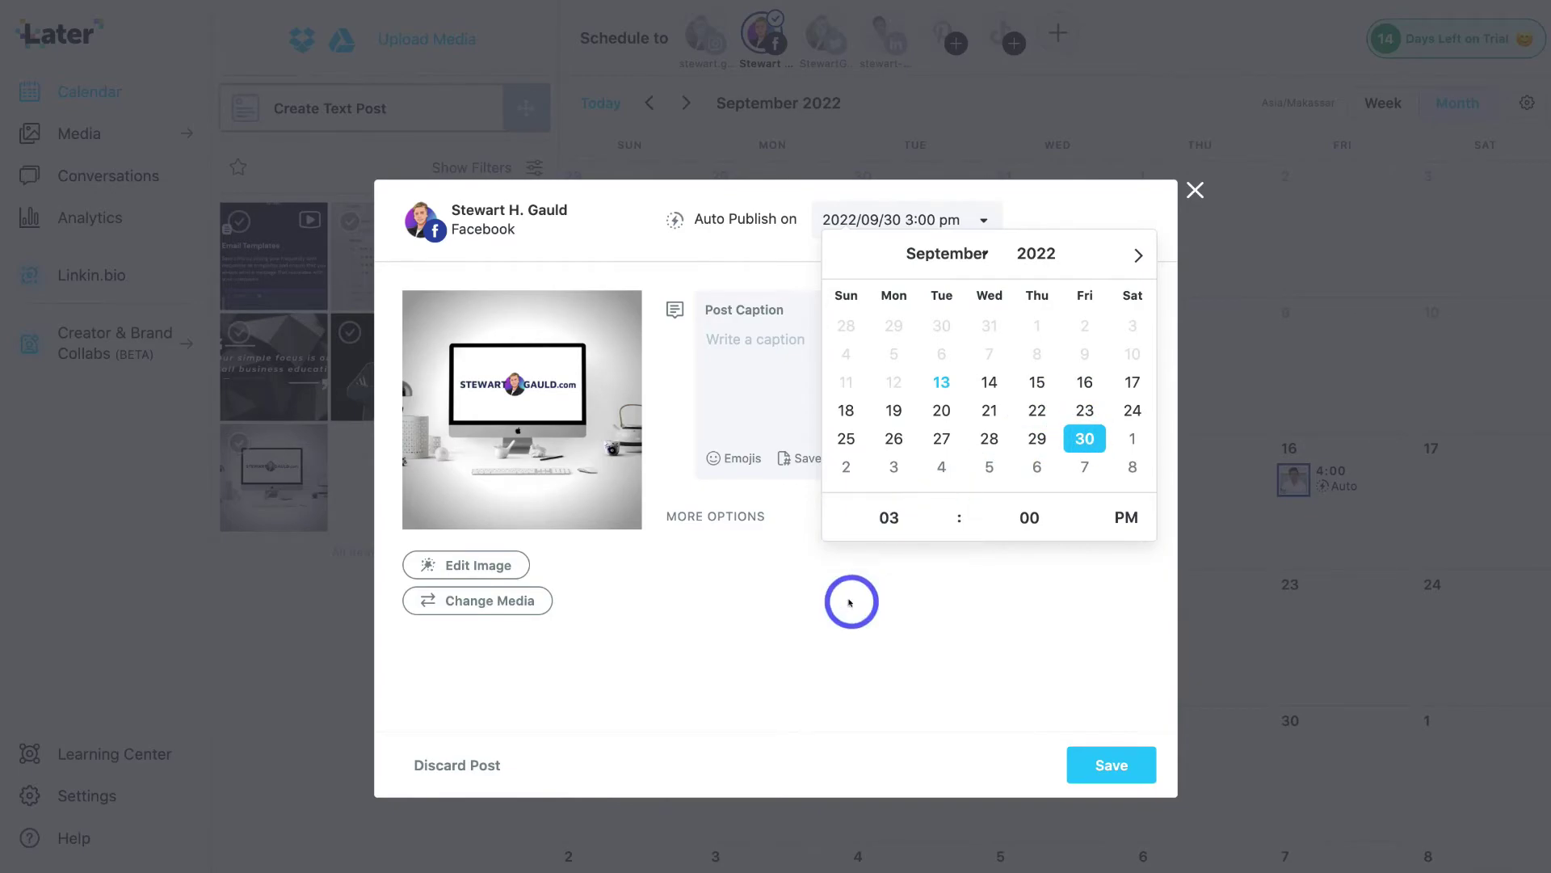
left_click(855, 601)
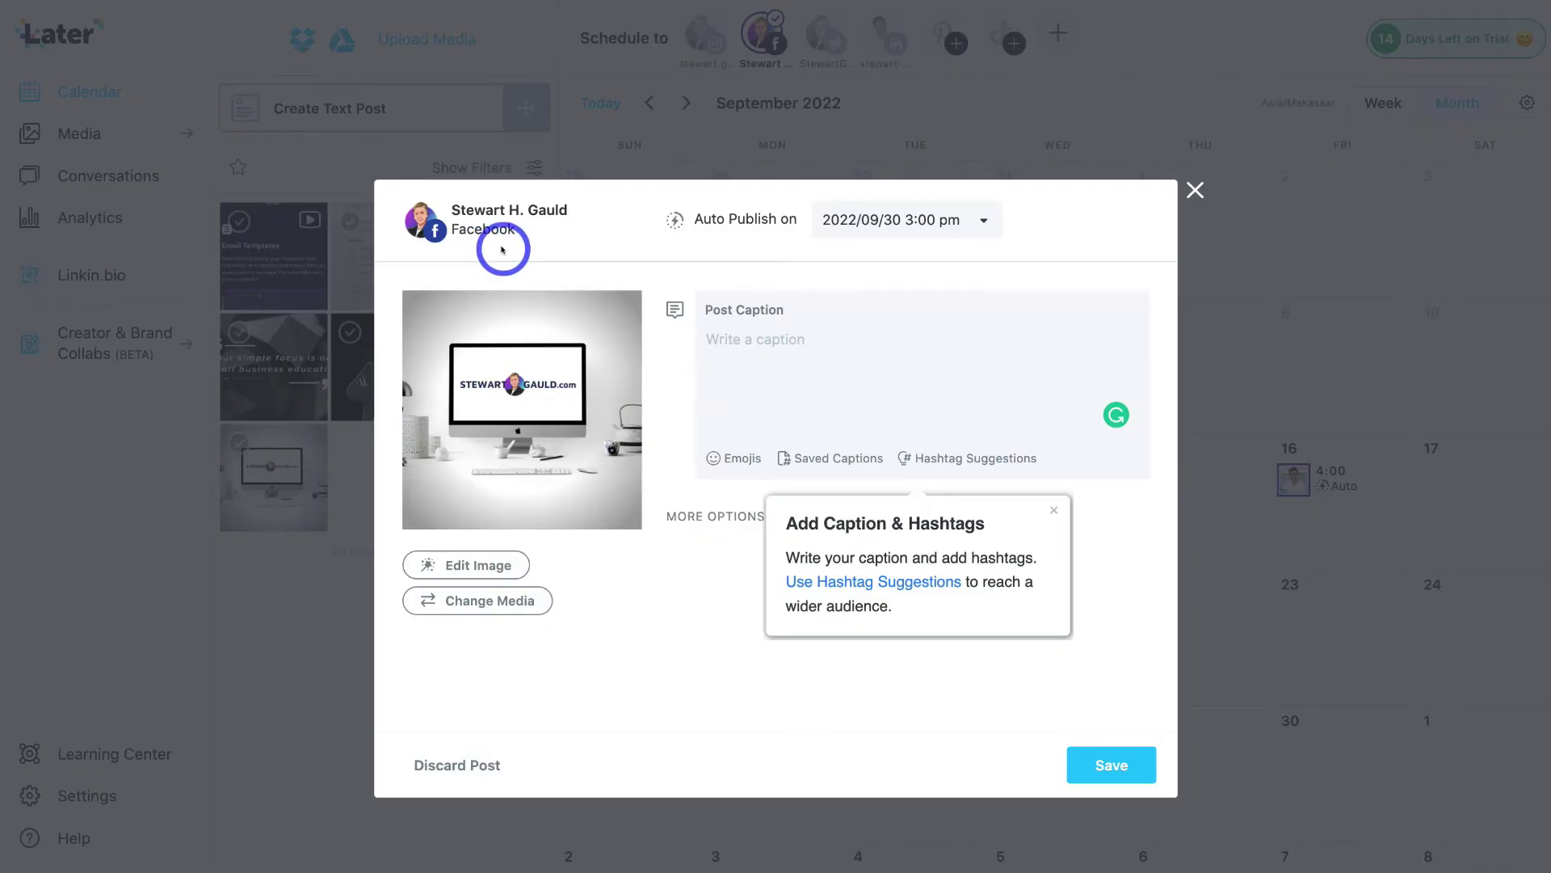
left_click(446, 766)
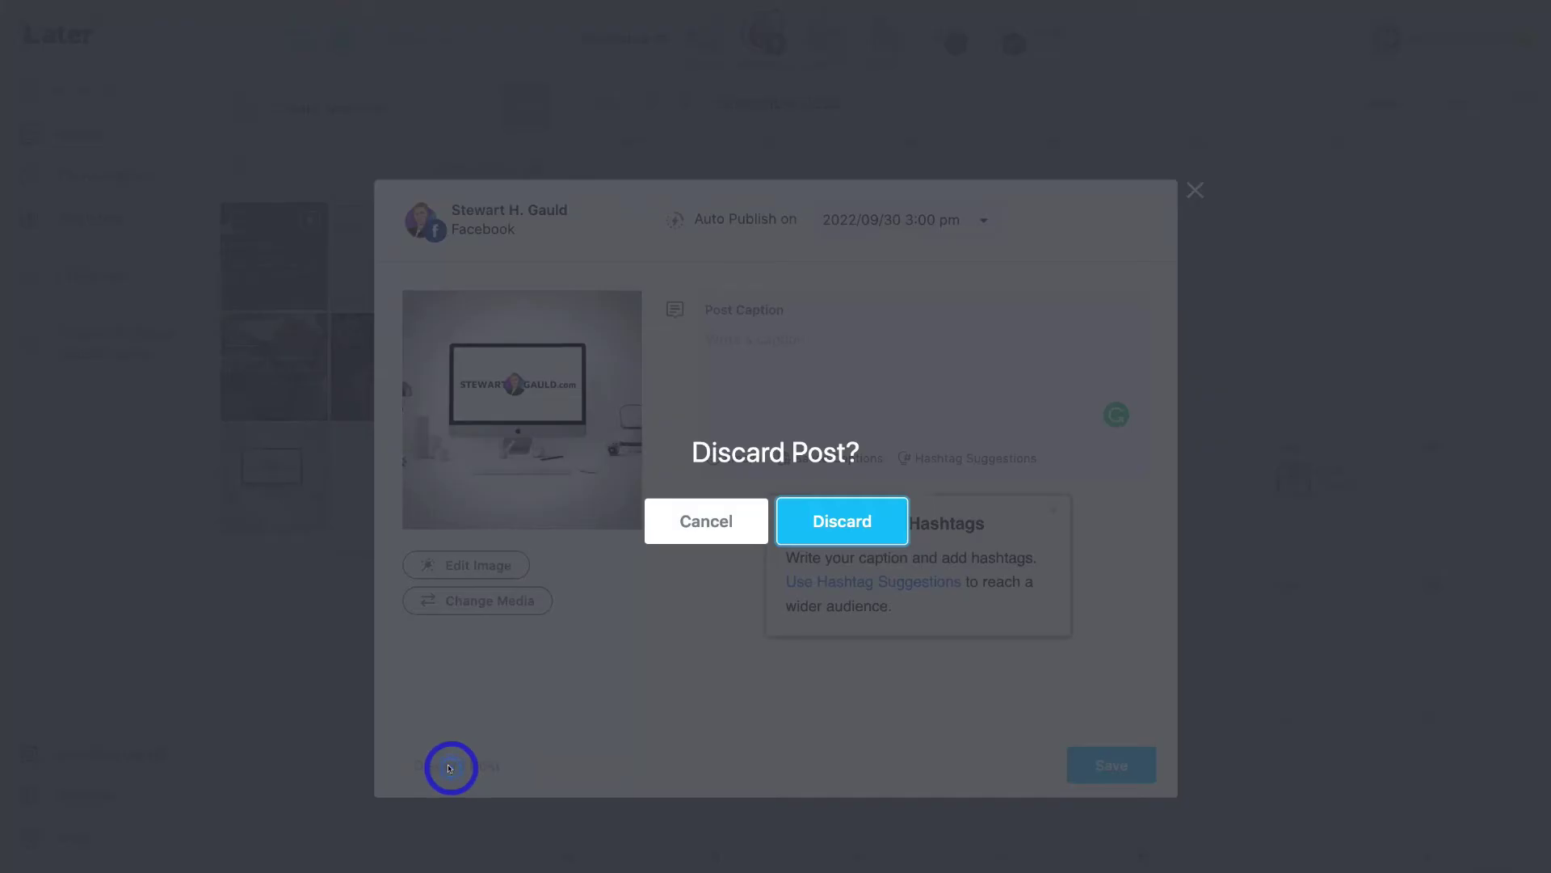
left_click(835, 522)
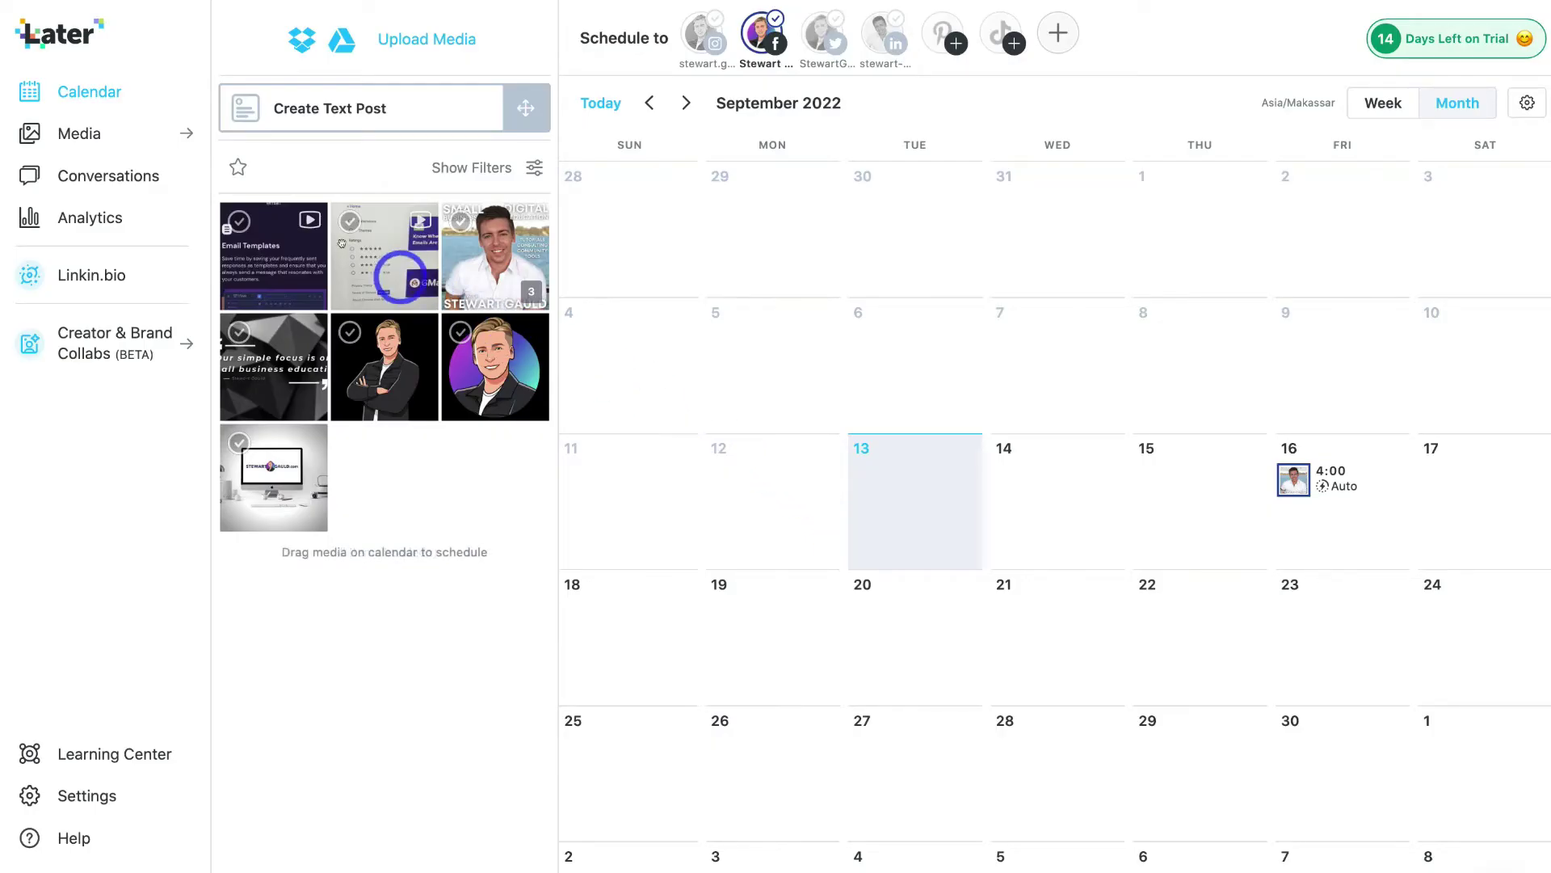
left_click(100, 139)
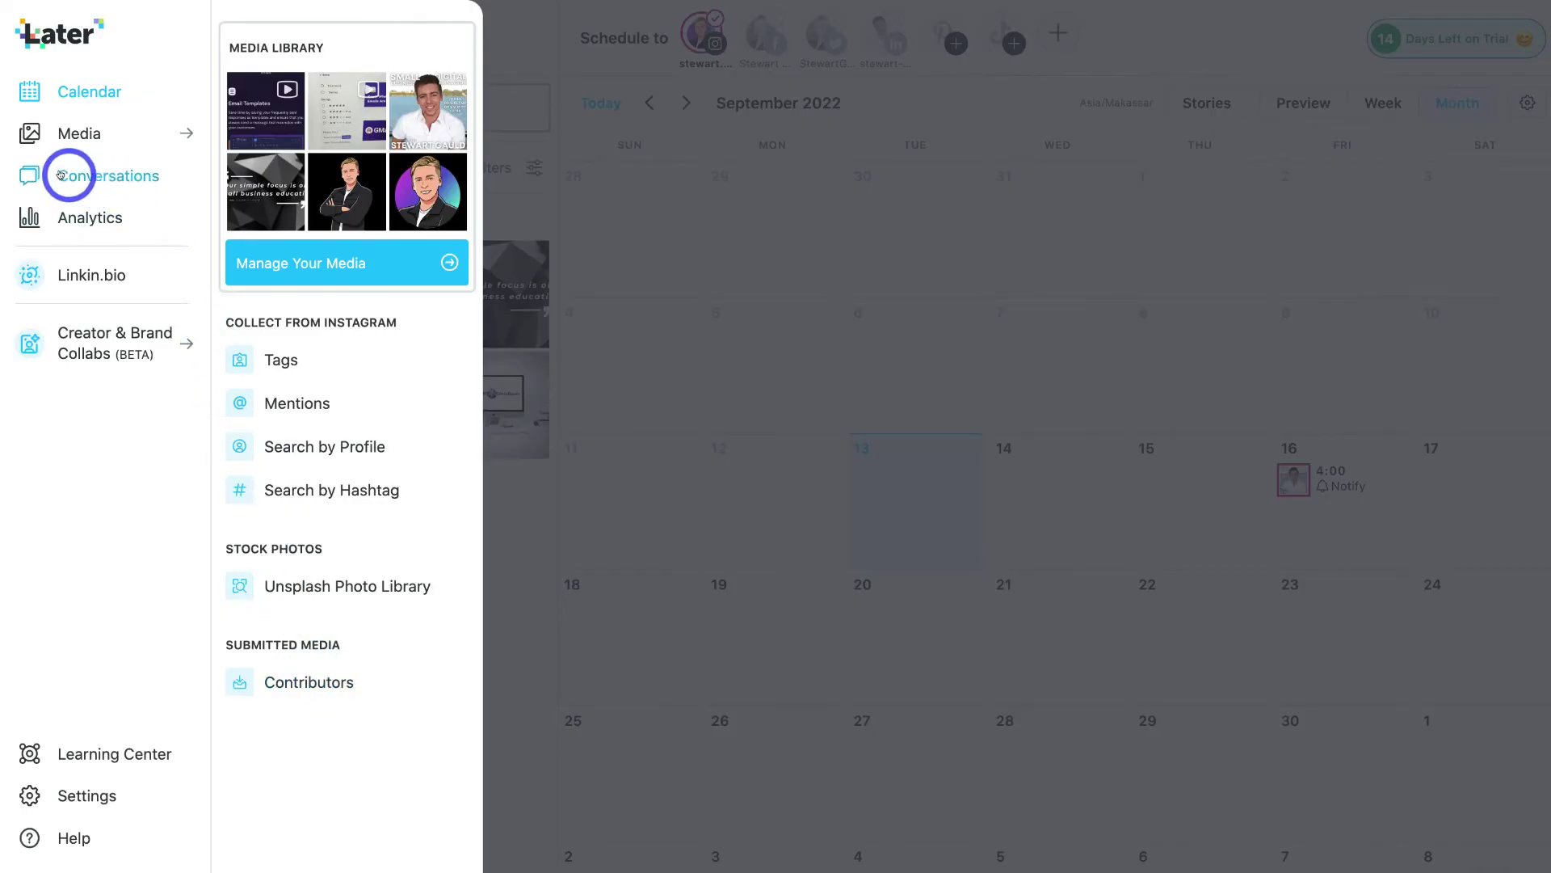
Open Conversations from the sidebar to see its Instagram and TikTok comment upgrade prompt.
left_click(113, 175)
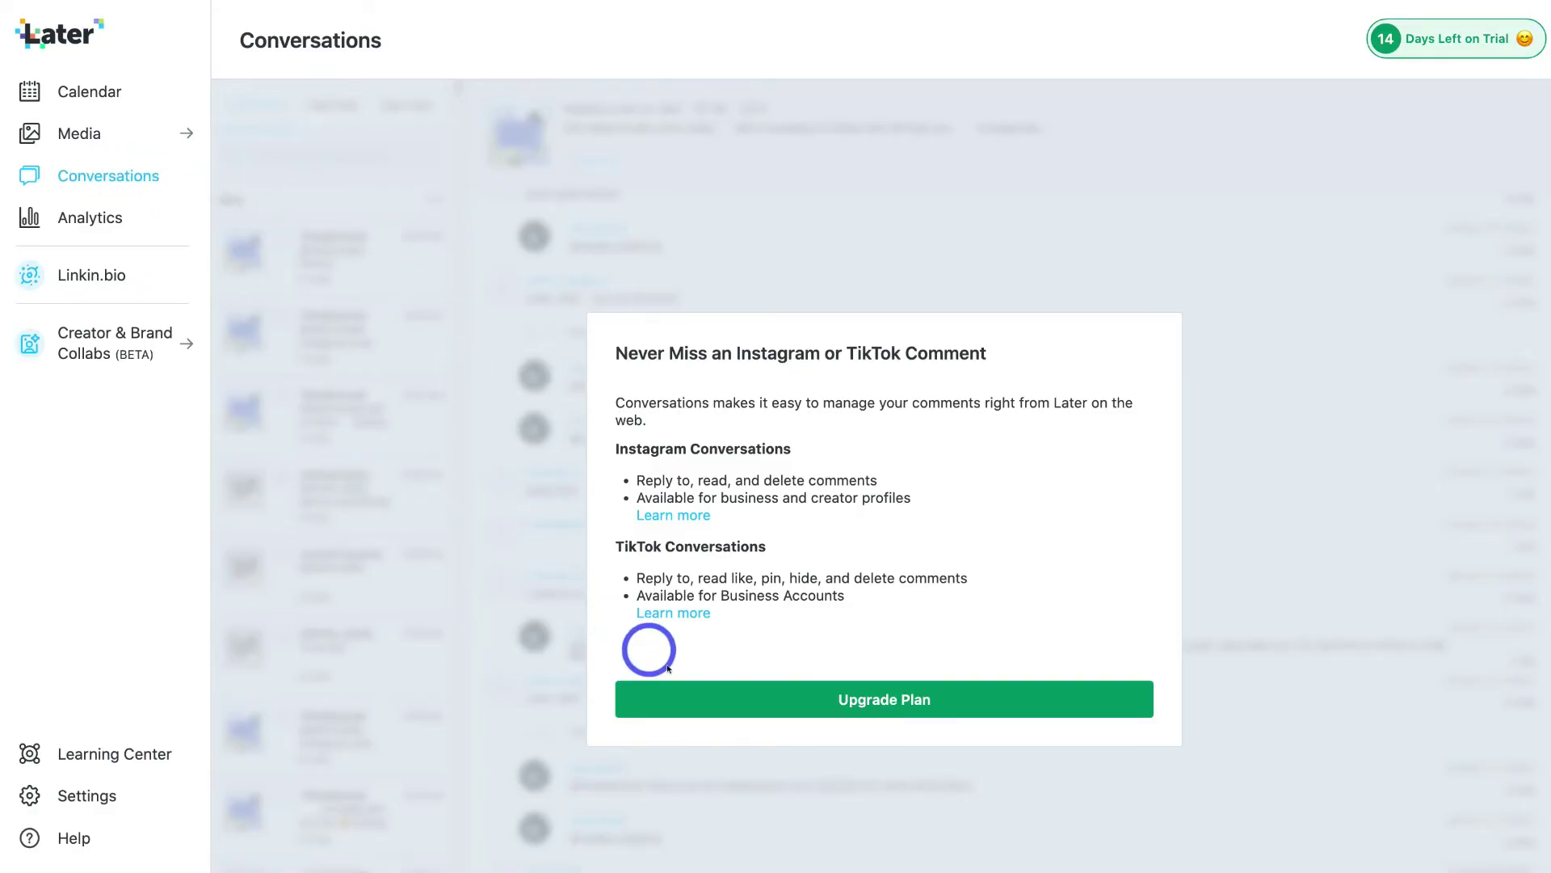
Open Instagram Analytics and scroll through the Overview report.
left_click(102, 219)
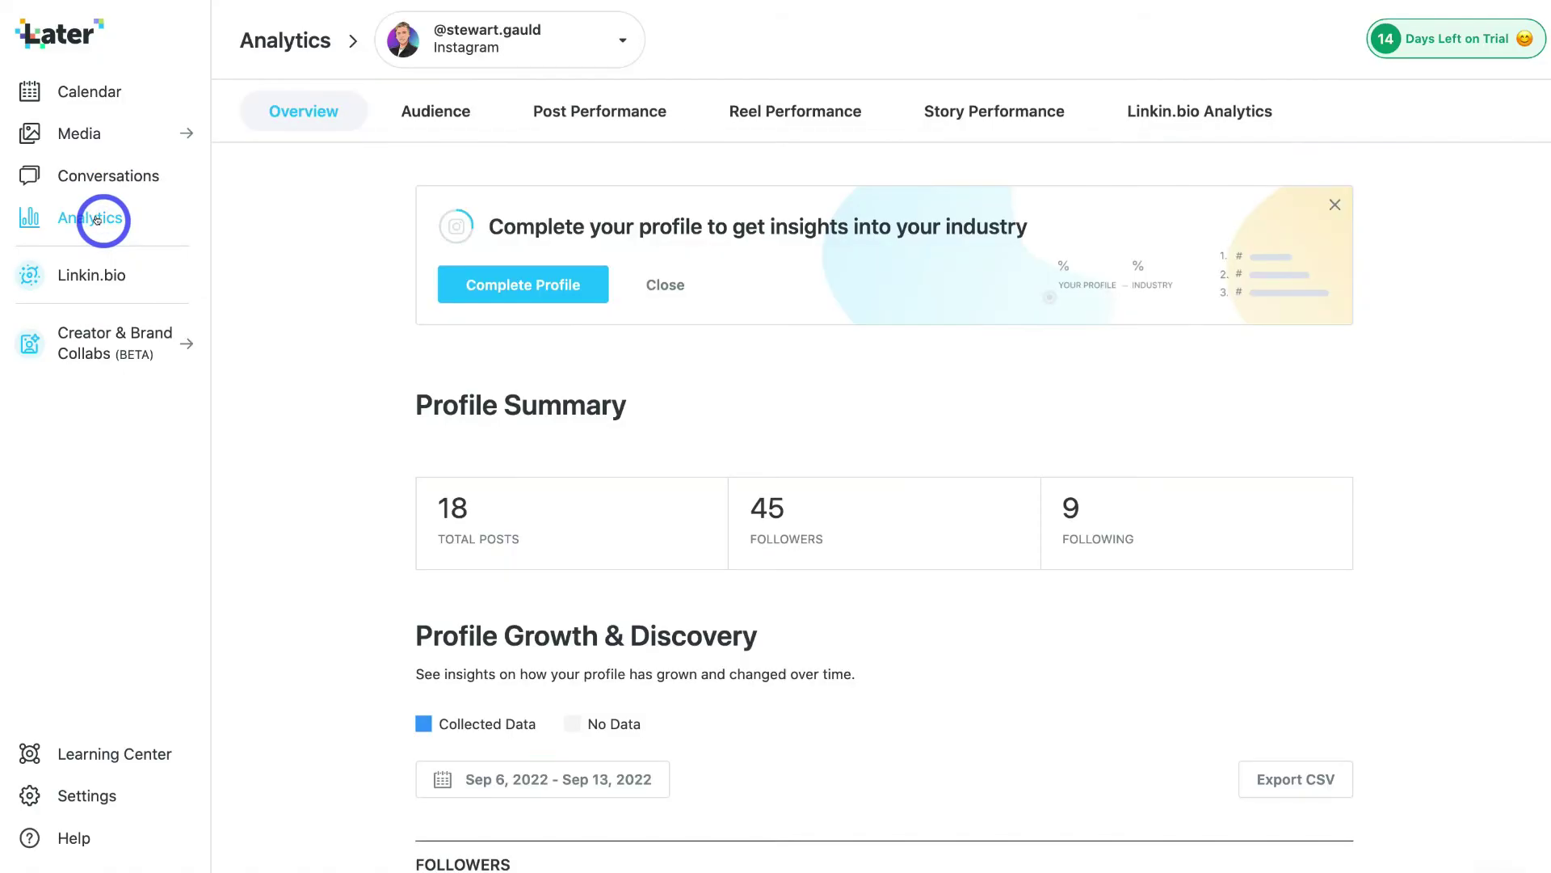
scroll(289, 277, "down", 8)
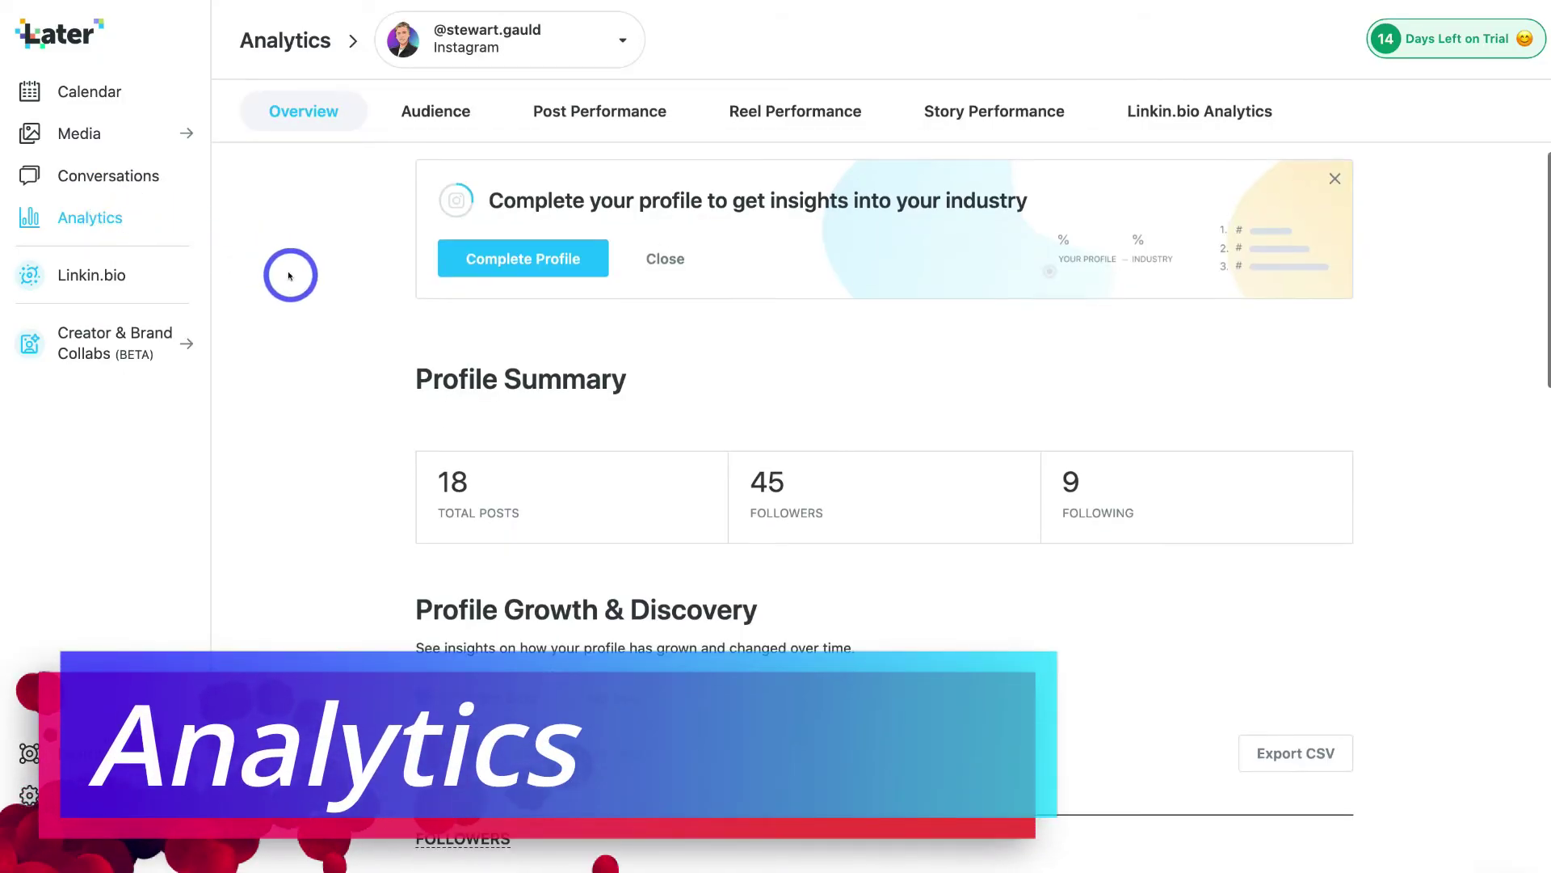
scroll(290, 277, "up", 8)
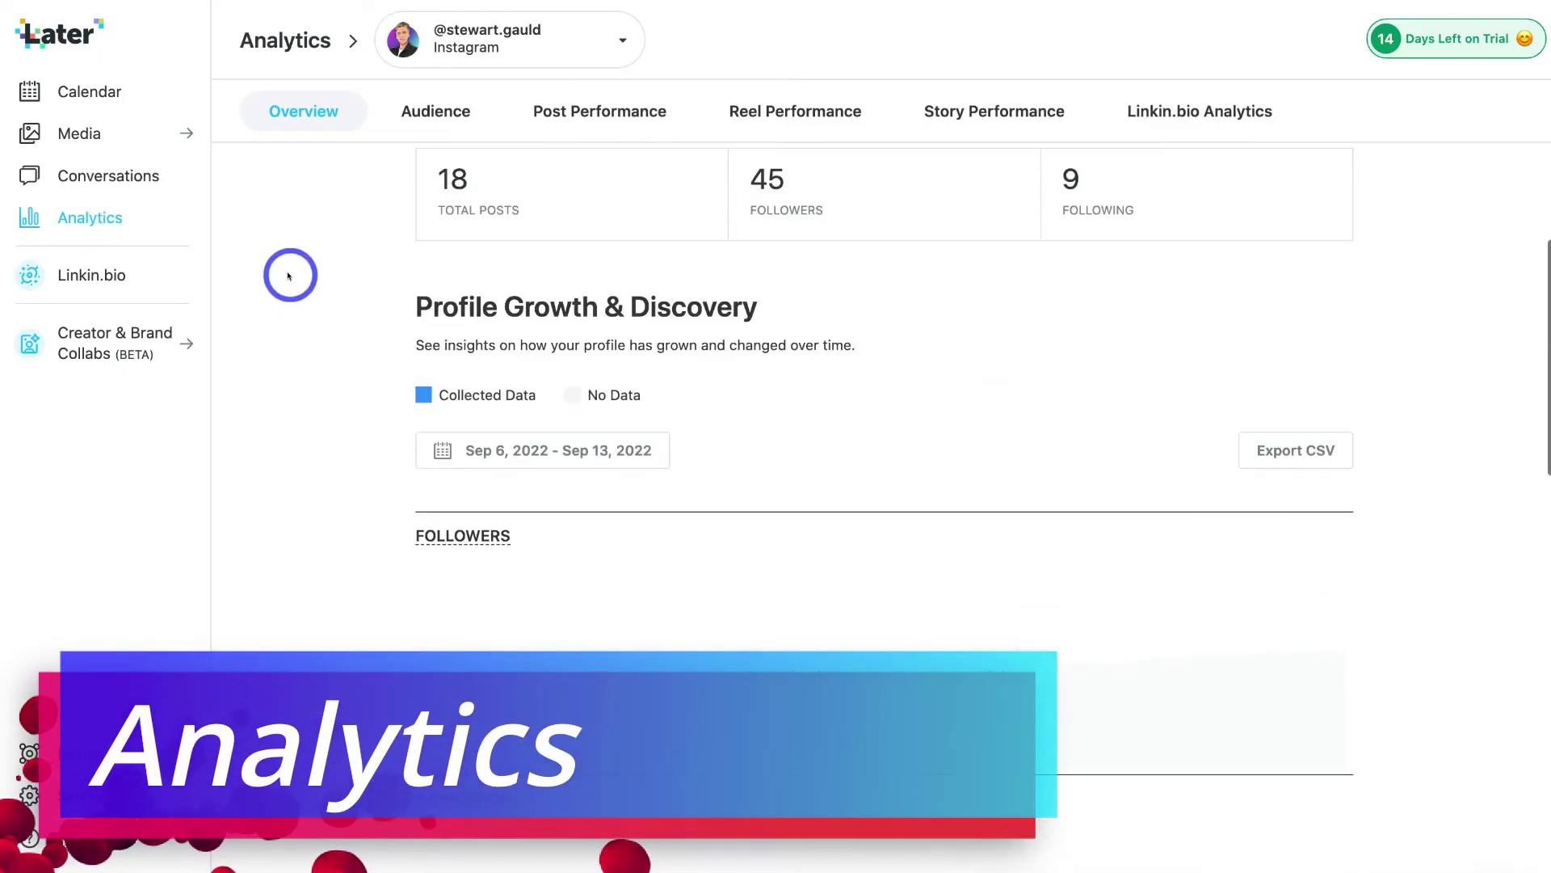
scroll(342, 276, "down", 8)
scroll(342, 276, "down", 3)
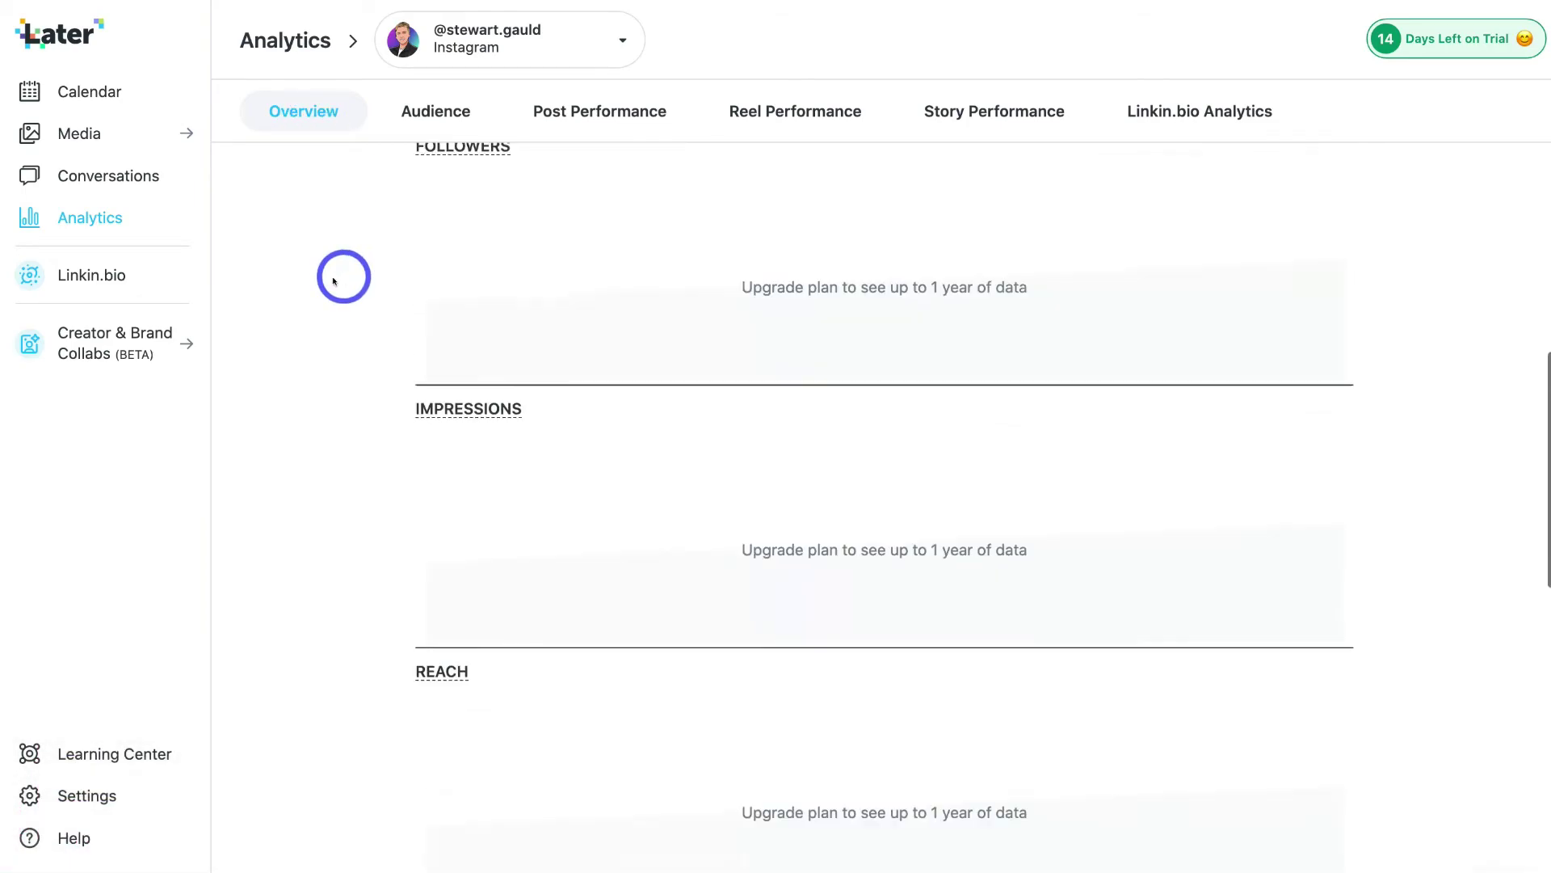
scroll(353, 242, "up", 10)
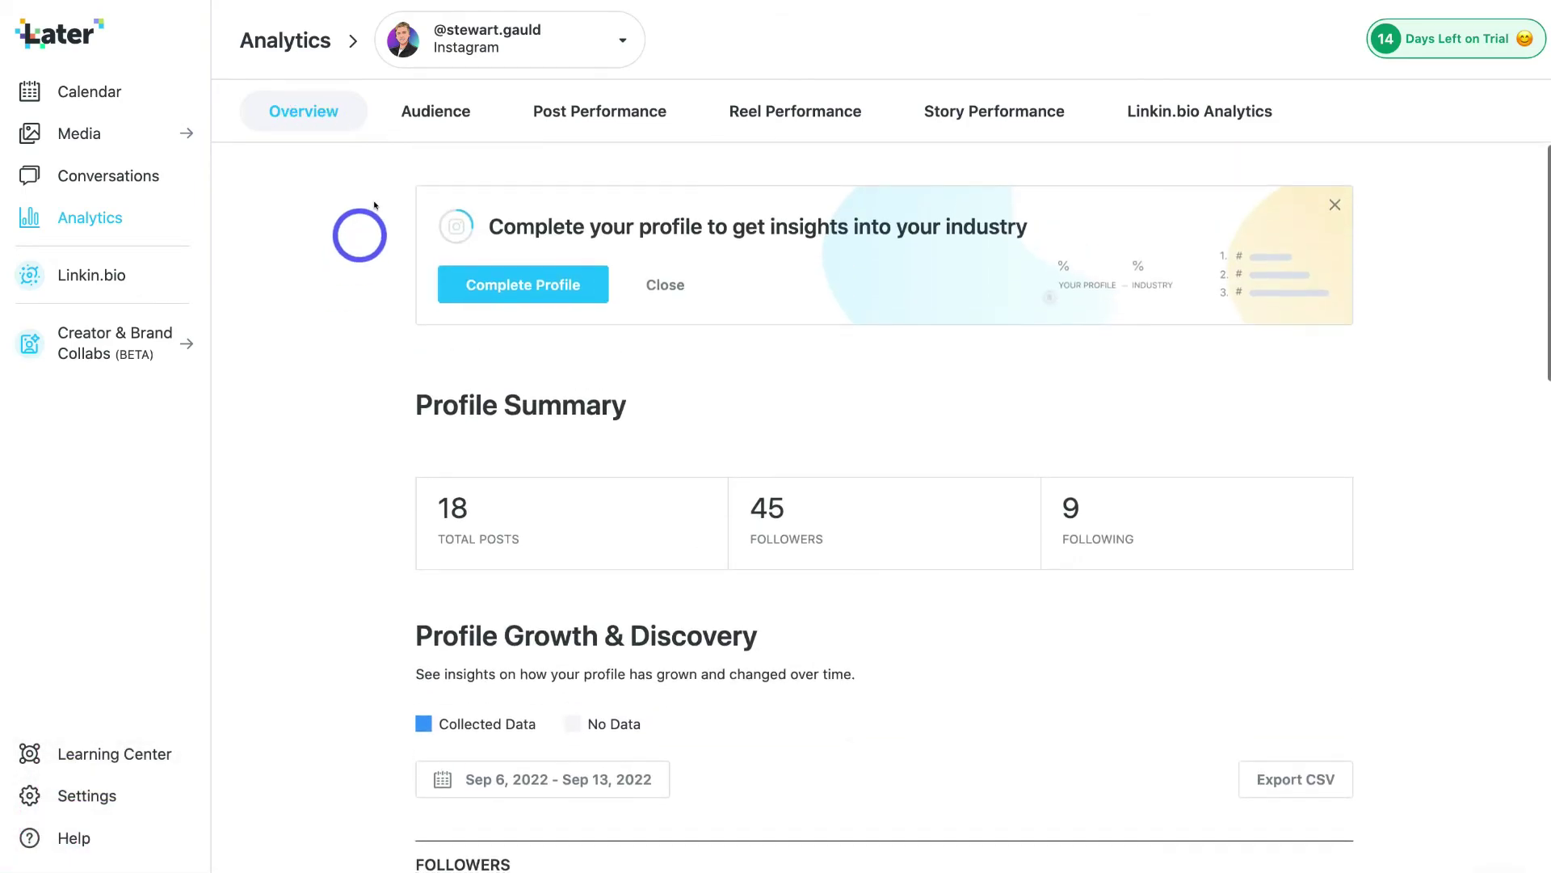
Review the Audience tab, then bring up the Detailed Post Performance report.
left_click(432, 113)
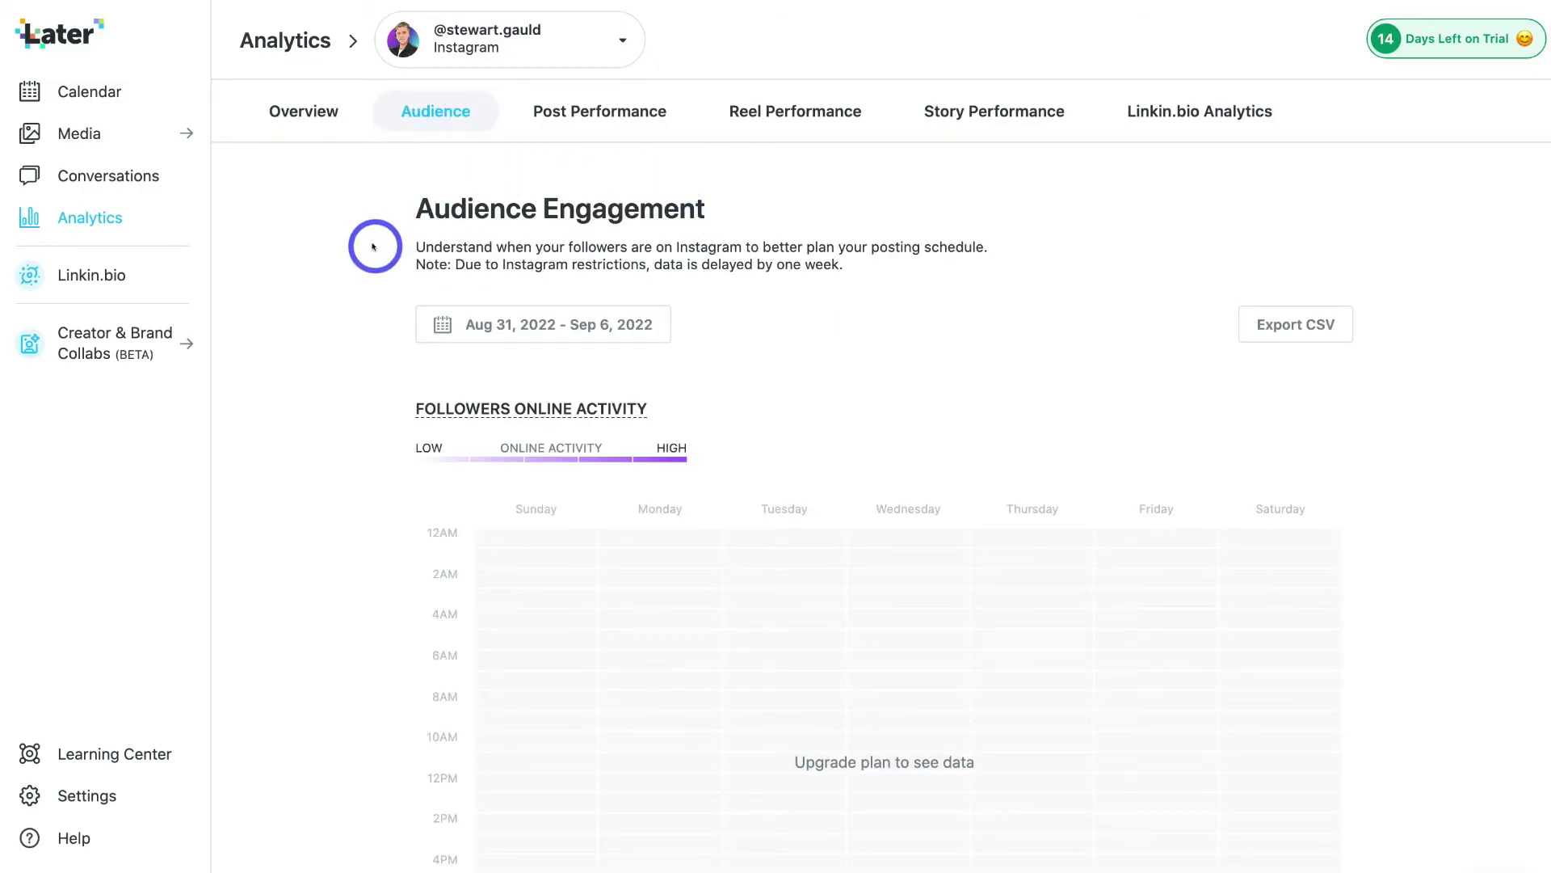
scroll(373, 246, "down", 4)
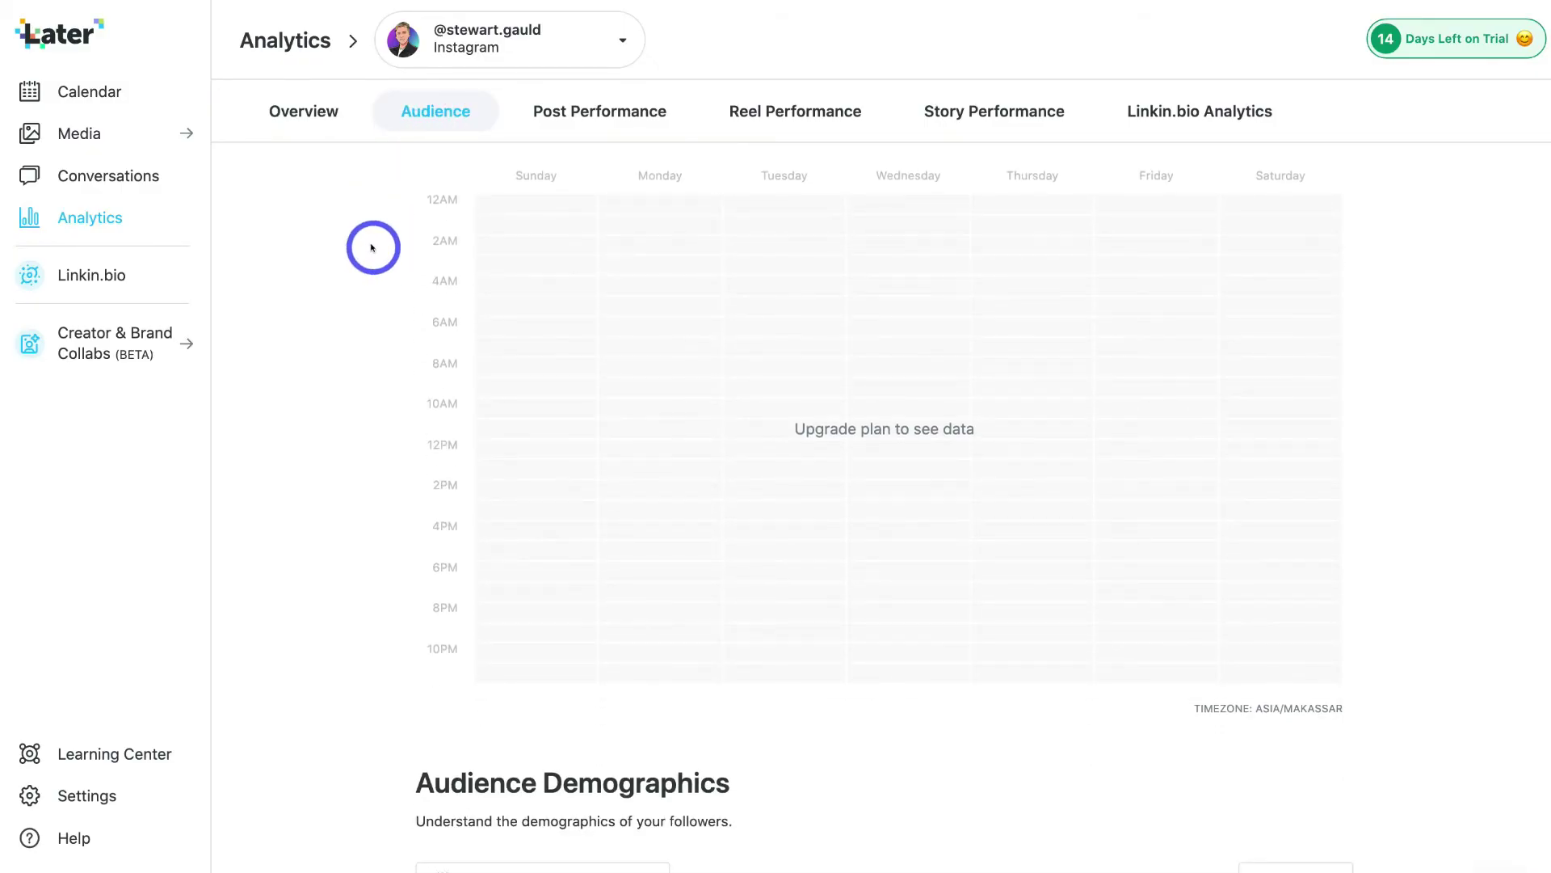
scroll(372, 247, "down", 5)
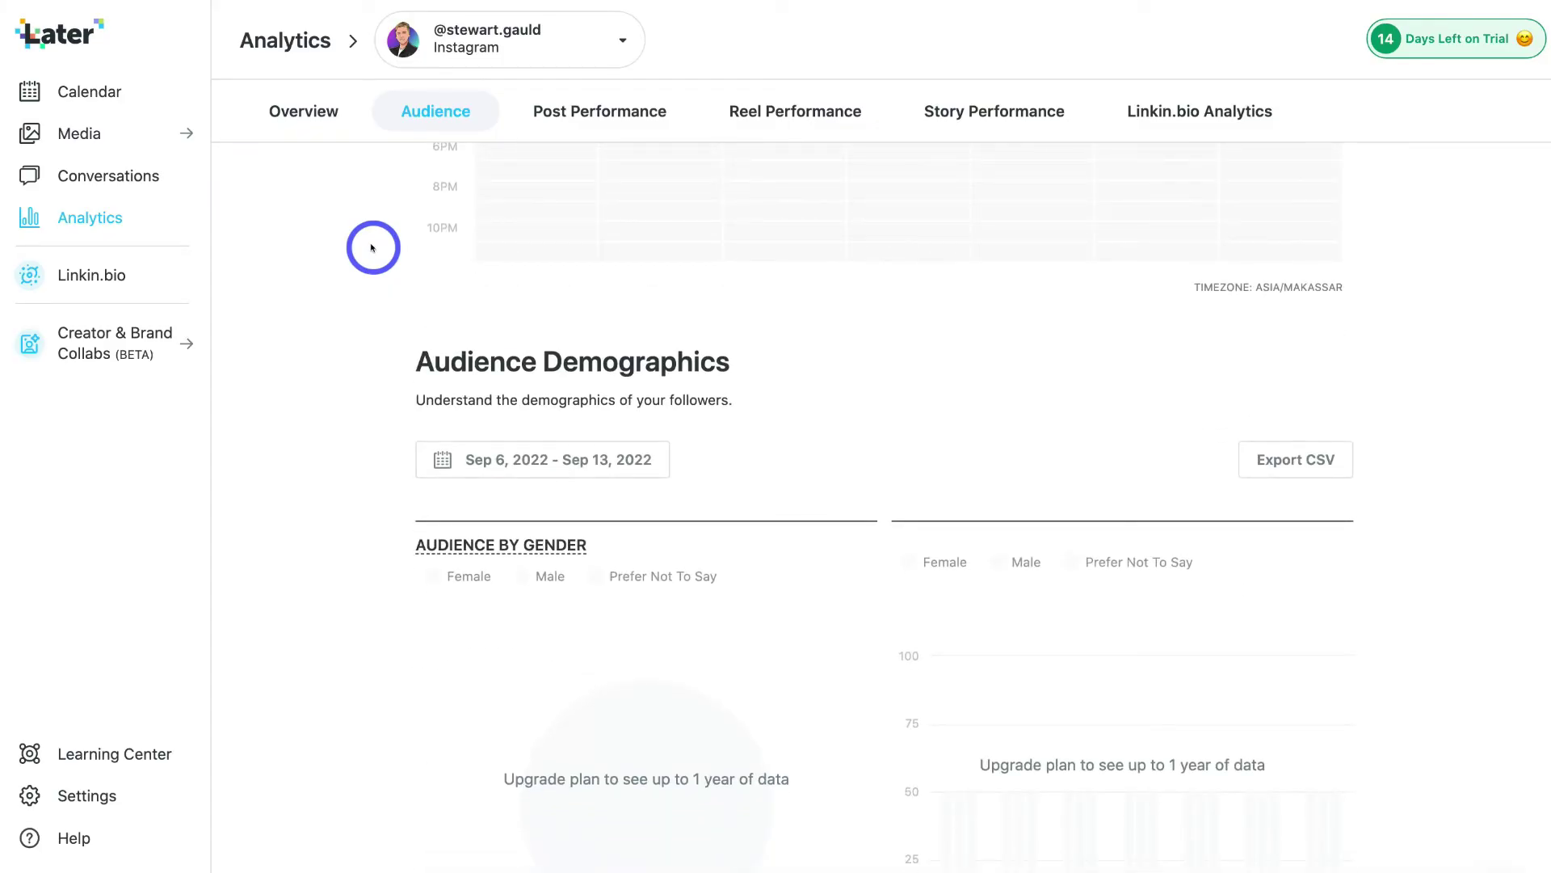
scroll(373, 247, "down", 5)
scroll(373, 247, "down", 7)
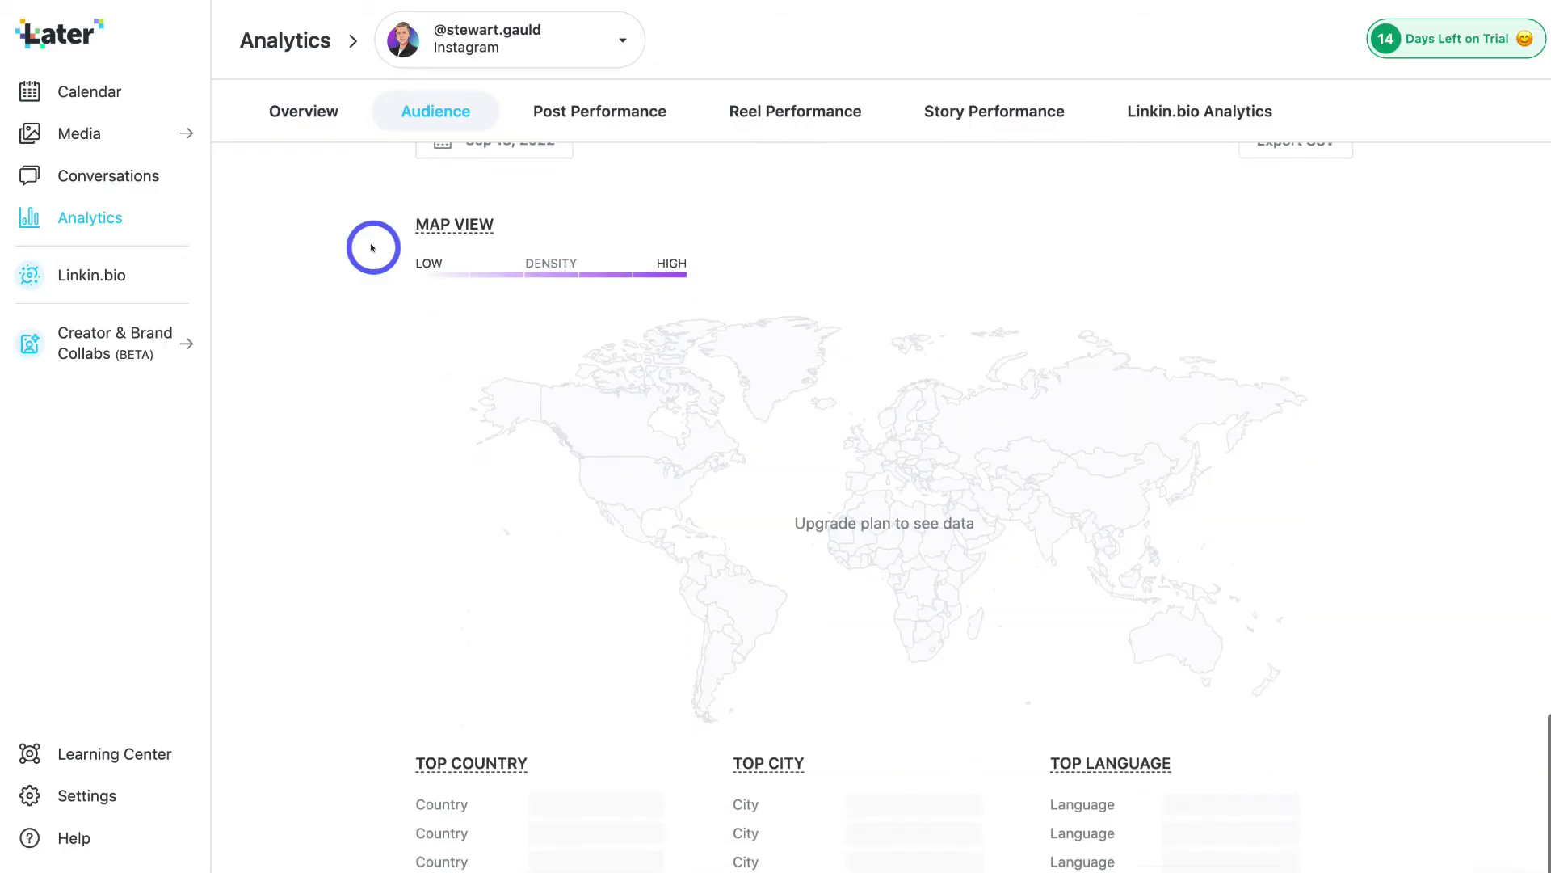
left_click(603, 110)
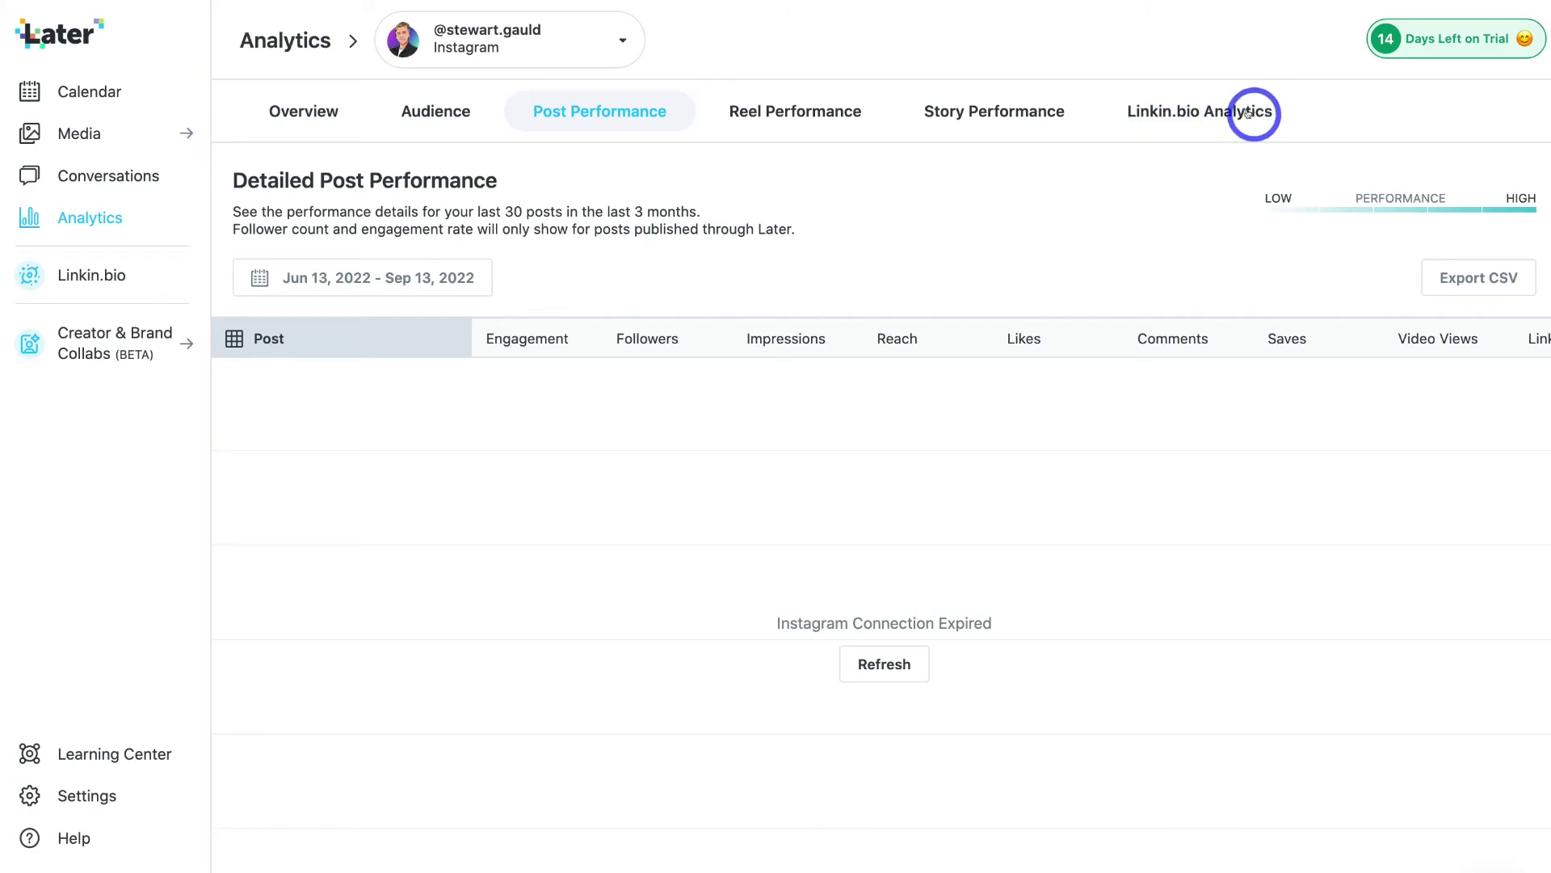
Check the Linkin.bio getting-started page, then return to the September 2022 Calendar view.
left_click(75, 277)
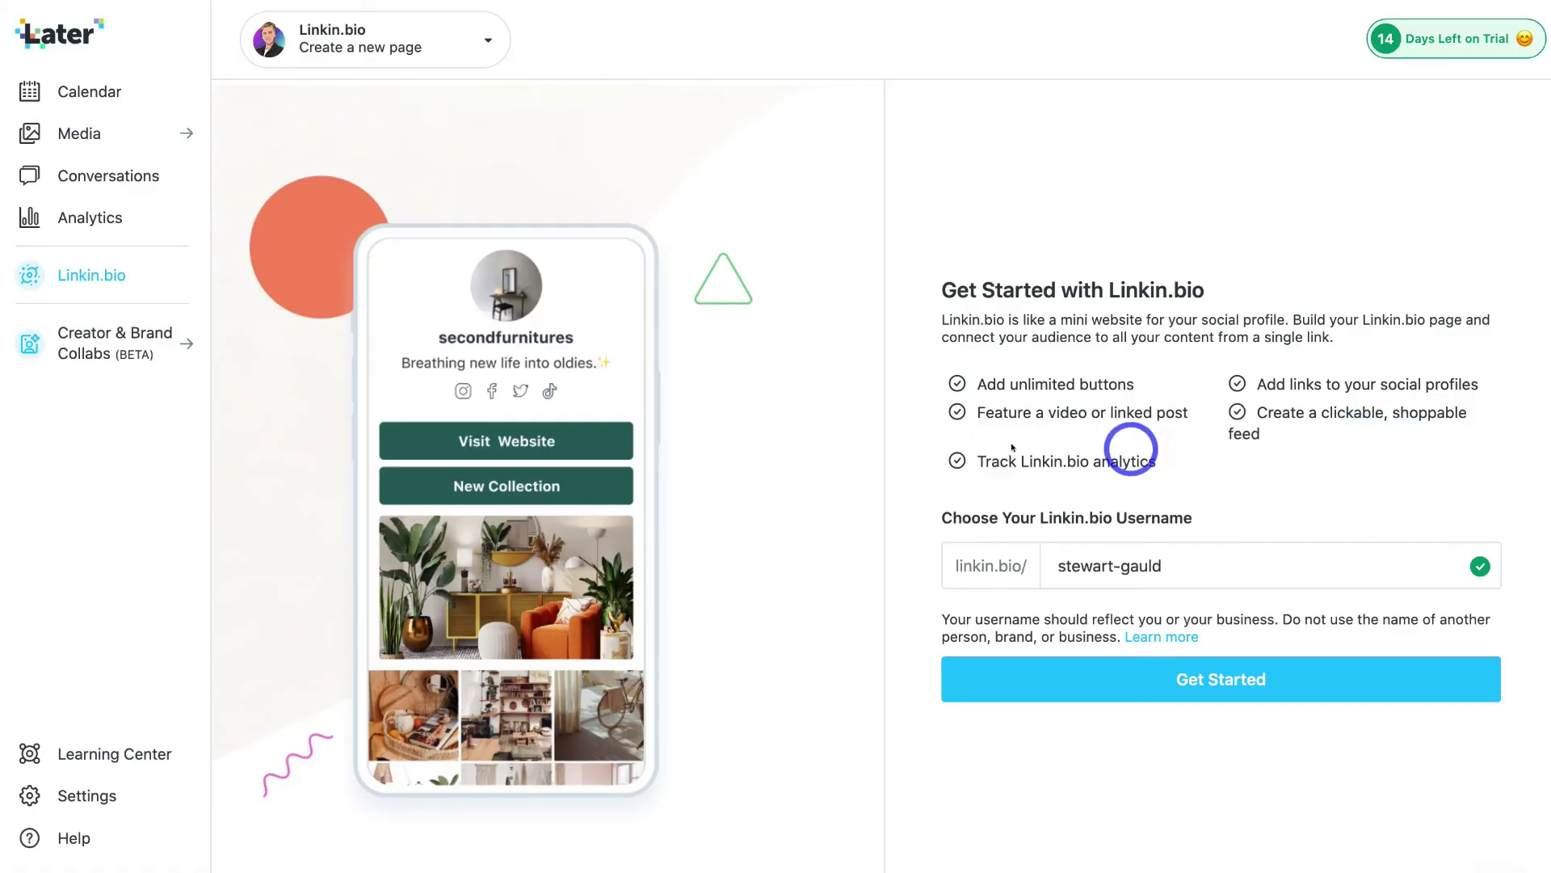
left_click(101, 84)
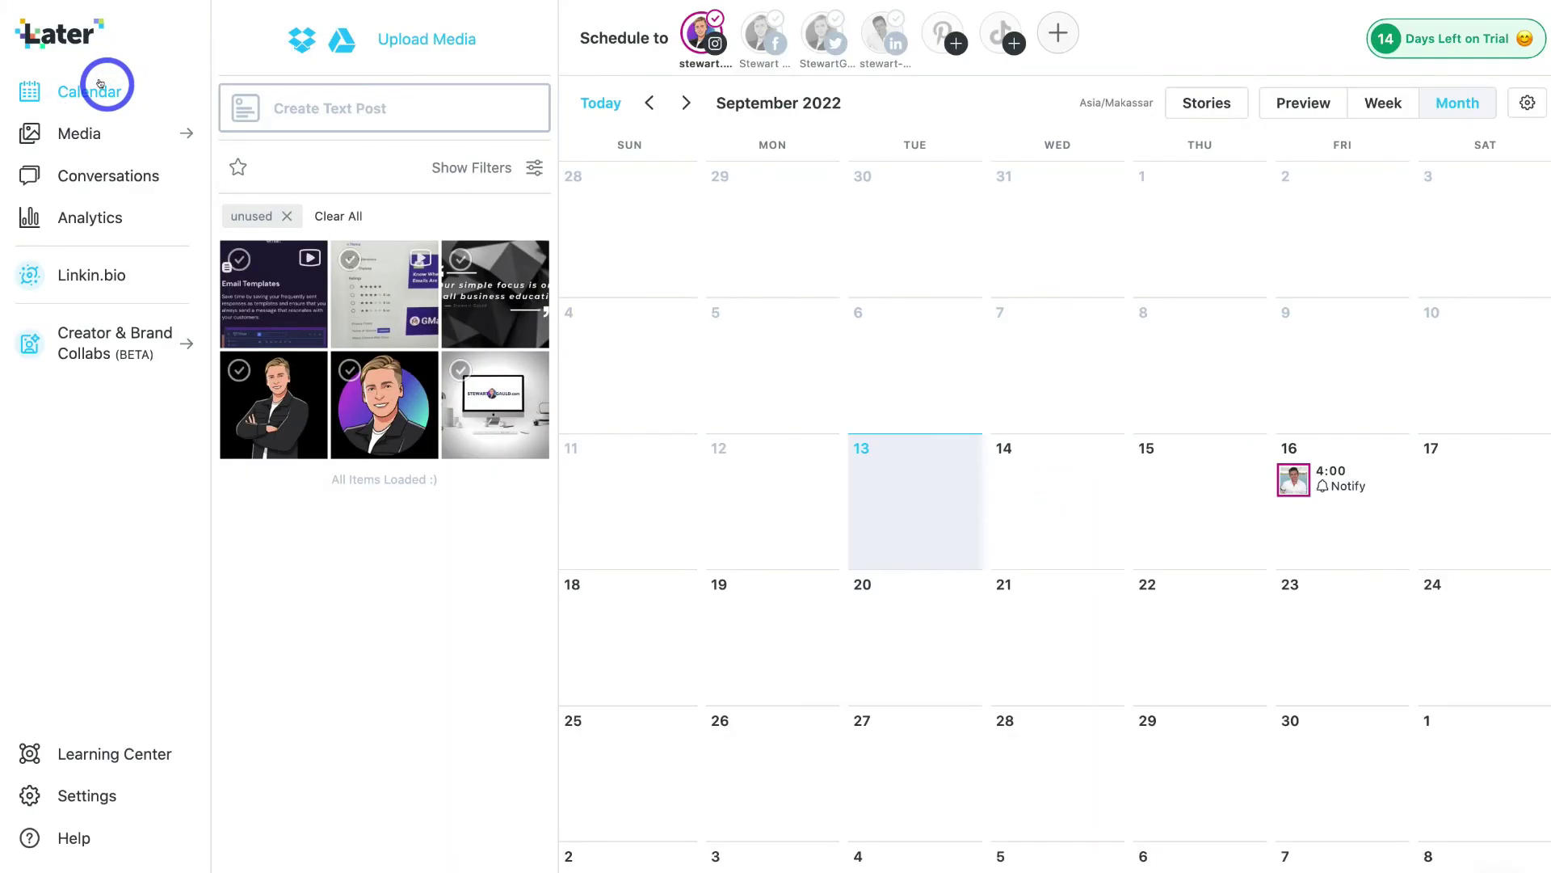